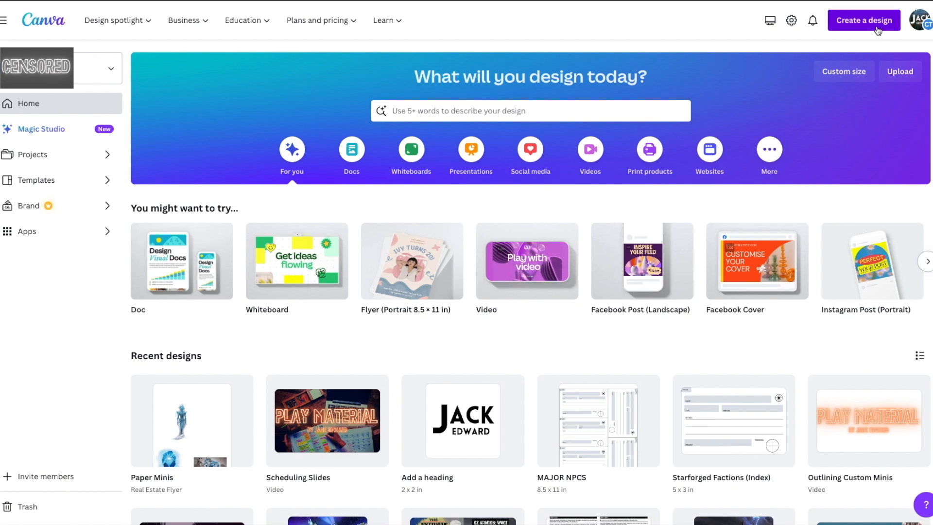
- Create a new blank design with a custom size of 8.5 × 11 in
click(877, 30)
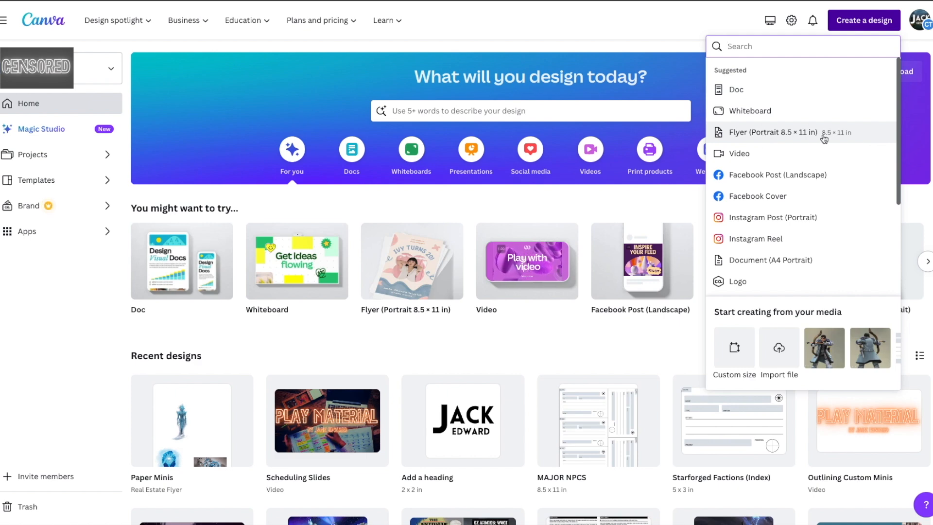
click(726, 368)
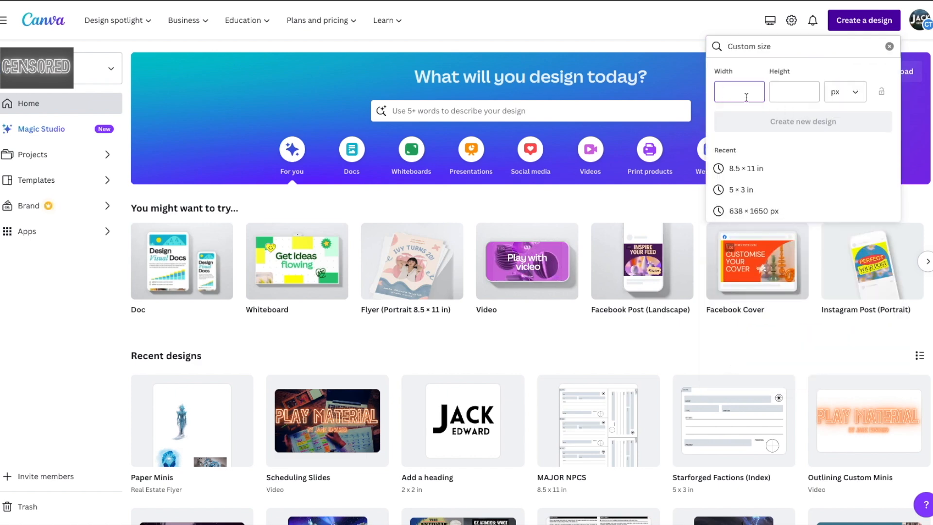
click(837, 93)
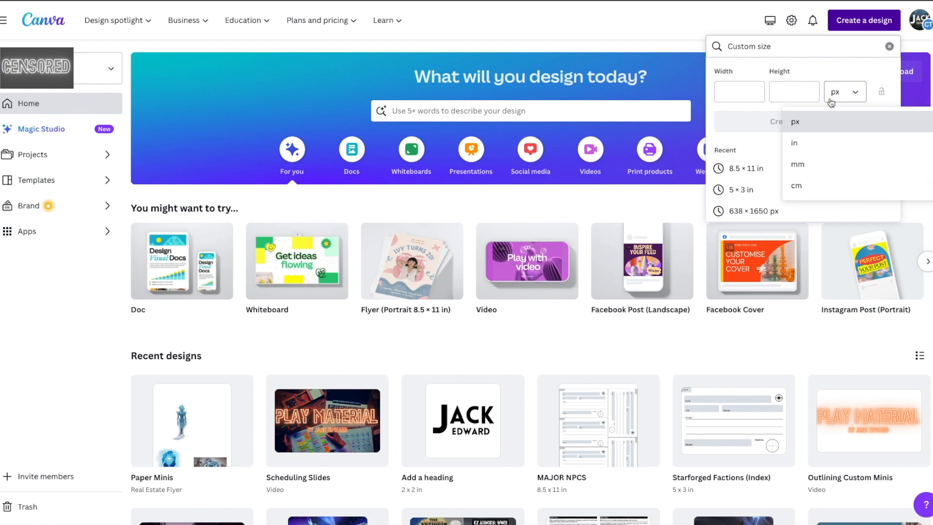
click(826, 142)
click(755, 94)
text(8.5)
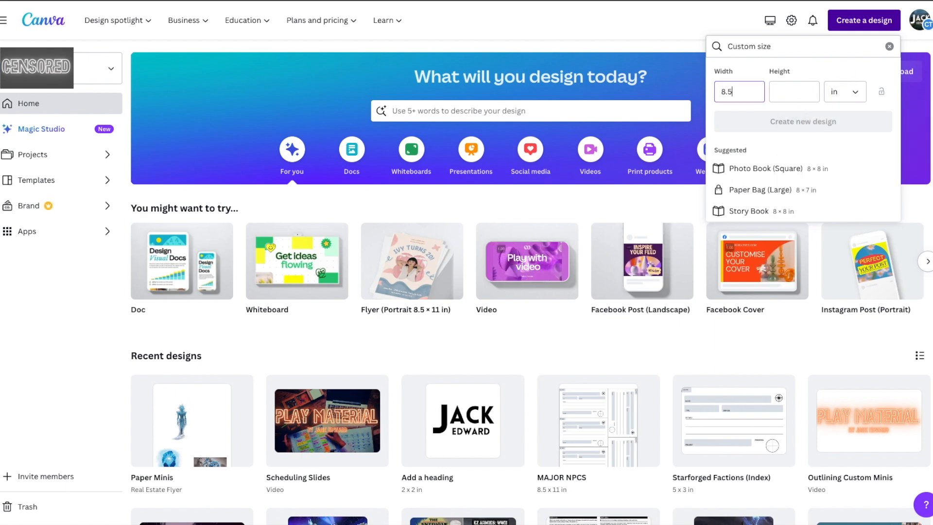
key(Tab)
text(11)
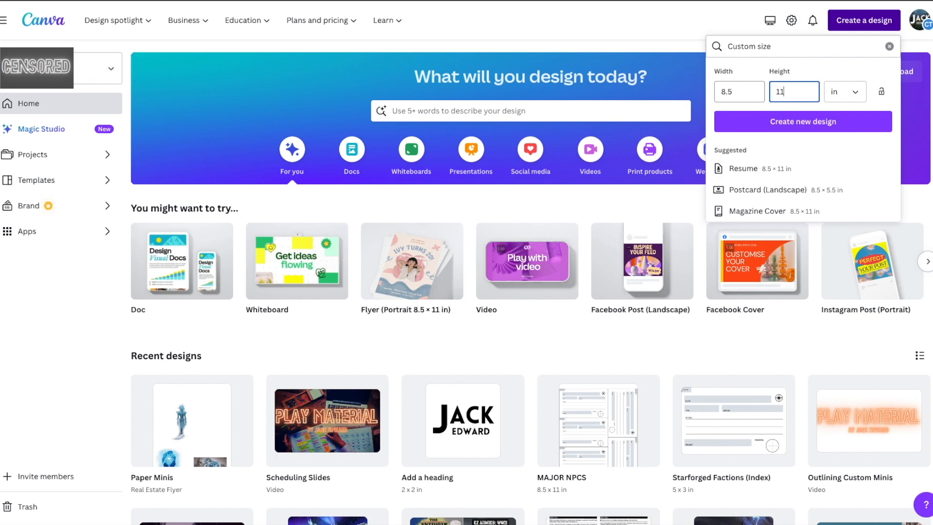
click(802, 122)
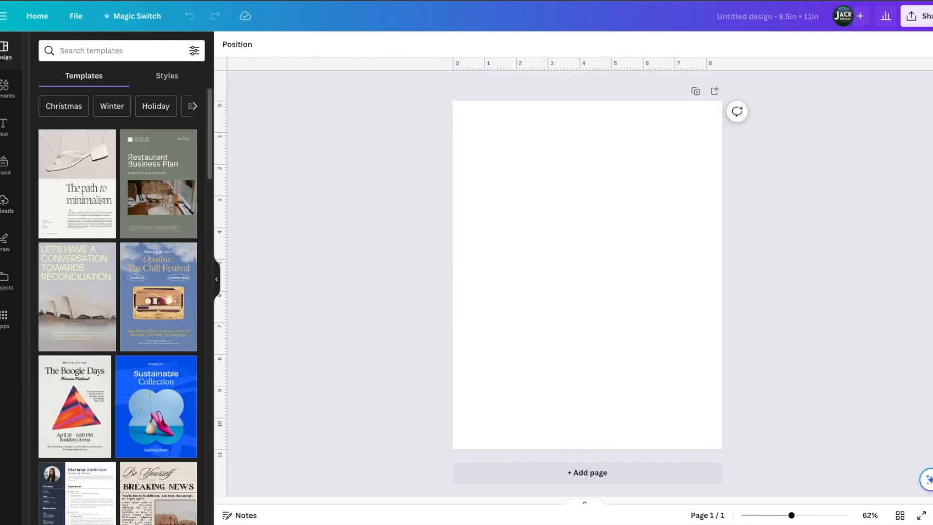
- Add the uploaded blue crystal image to the page, shrink it and place it near the page's upper-left corner
click(3, 214)
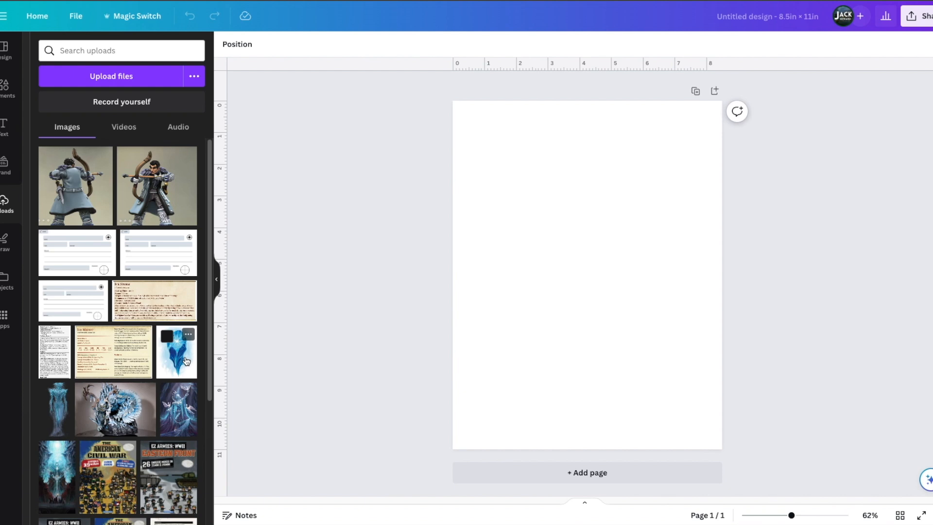
click(187, 335)
drag(673, 387, 565, 245)
drag(528, 183, 498, 146)
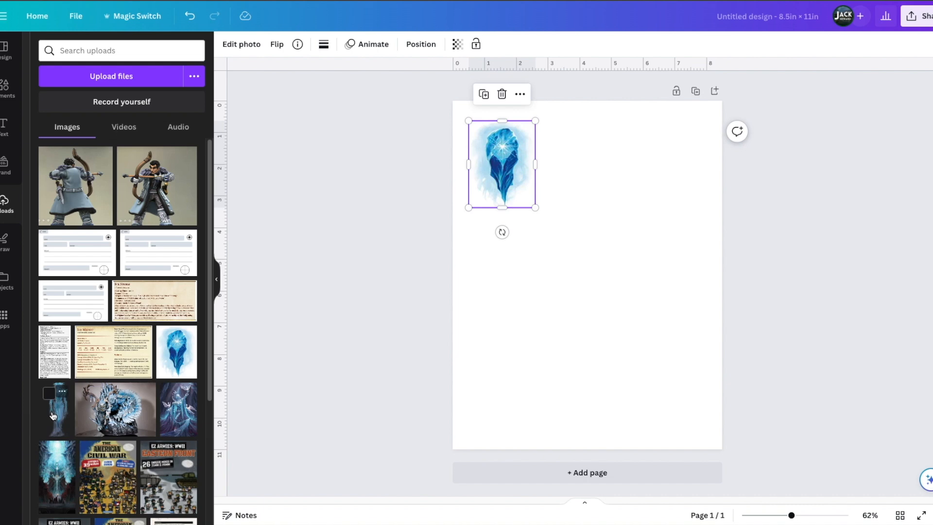
- Add the uploaded blue ice figure, shrink it and place it directly beside the crystal, aligned with its upper edge
click(55, 417)
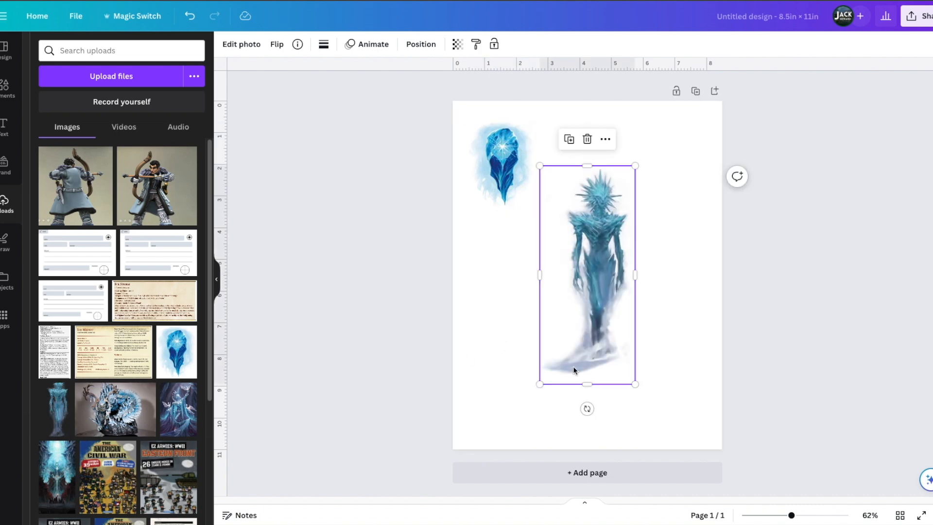
drag(553, 369, 594, 311)
drag(613, 263, 573, 219)
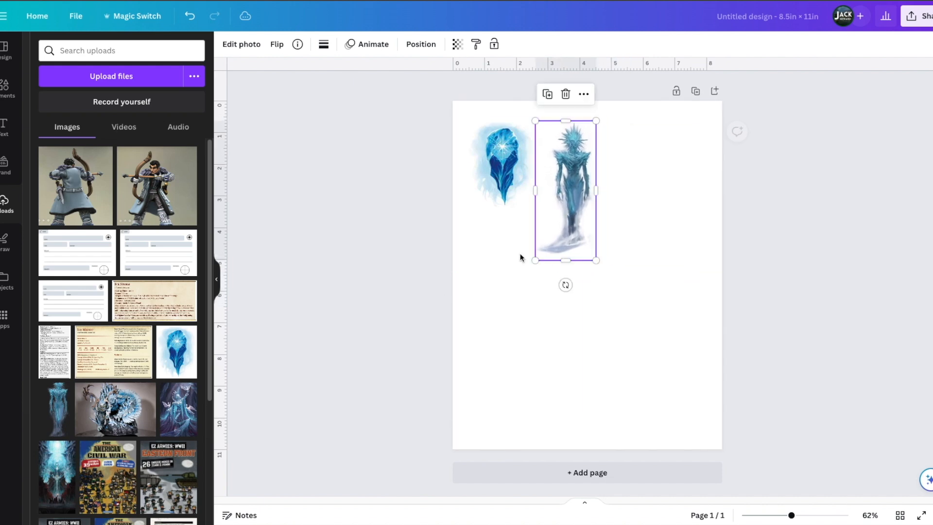
- Add the uploaded antlered ice beast photo, shrink it and place it below the crystal and ice figure
click(115, 409)
drag(577, 274, 569, 342)
drag(675, 279, 636, 306)
drag(589, 377, 579, 351)
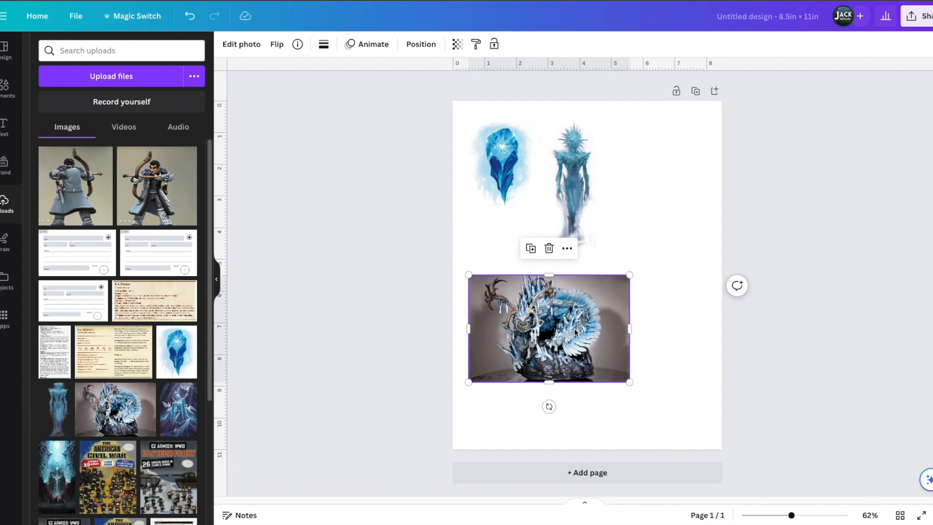
- Crop the sides of the ice beast photo and align it under the ice figure's outer edge
drag(586, 325, 628, 337)
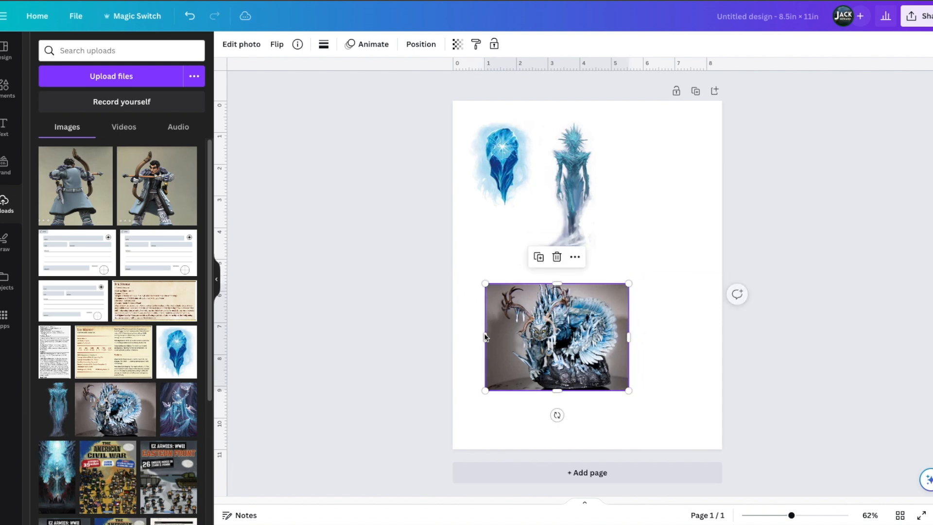
drag(485, 334, 494, 335)
drag(583, 333, 529, 331)
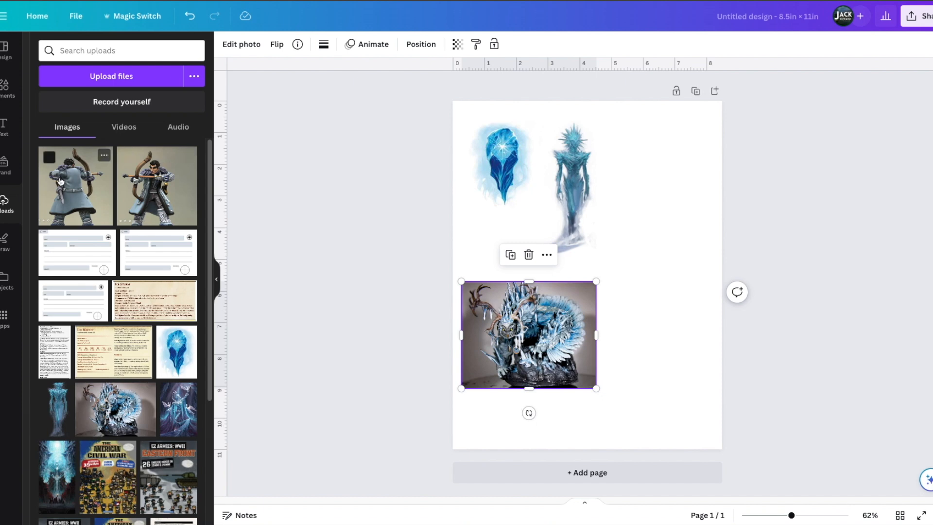
- Add the uploaded front-view archer photo, shrink it and place it to the right of the ice beast
click(158, 163)
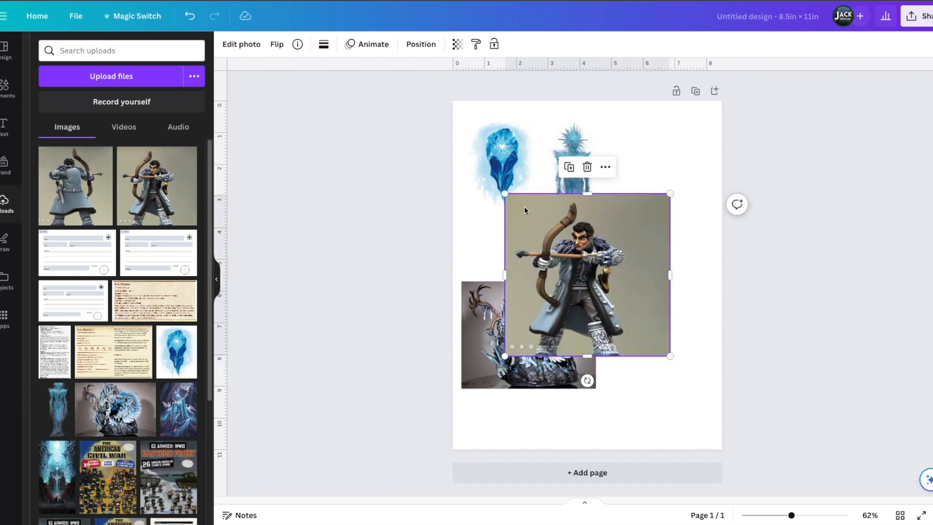
drag(505, 194, 608, 279)
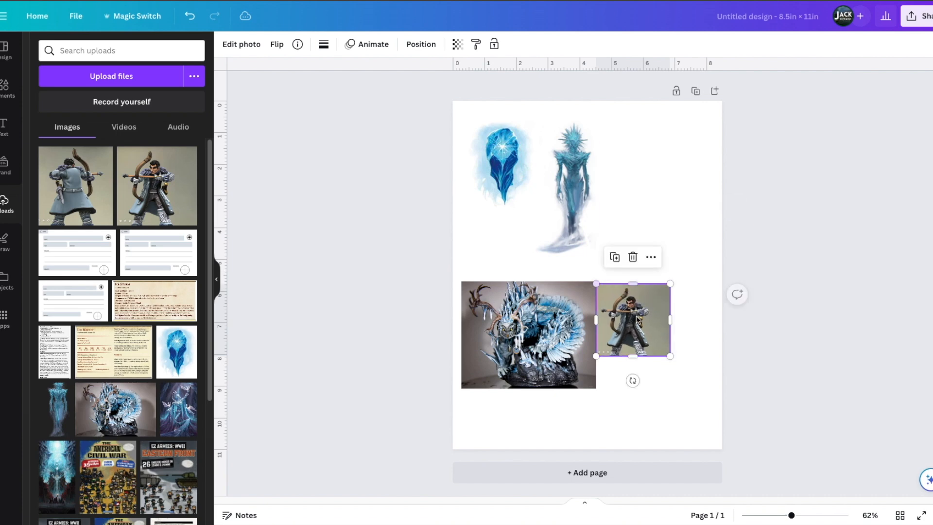
drag(632, 325, 640, 332)
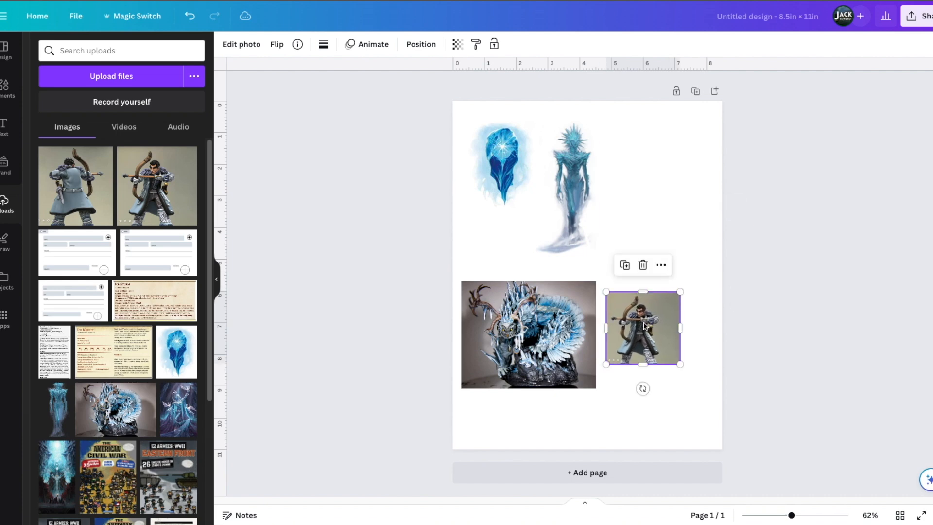
- Add the back-view archer photo at reduced size above the front-view archer, and match the front view's width to it
click(87, 196)
drag(505, 189, 588, 275)
drag(635, 313, 654, 228)
mouse_move(665, 355)
mouse_down()
mouse_move(664, 345)
mouse_move(678, 359)
mouse_up()
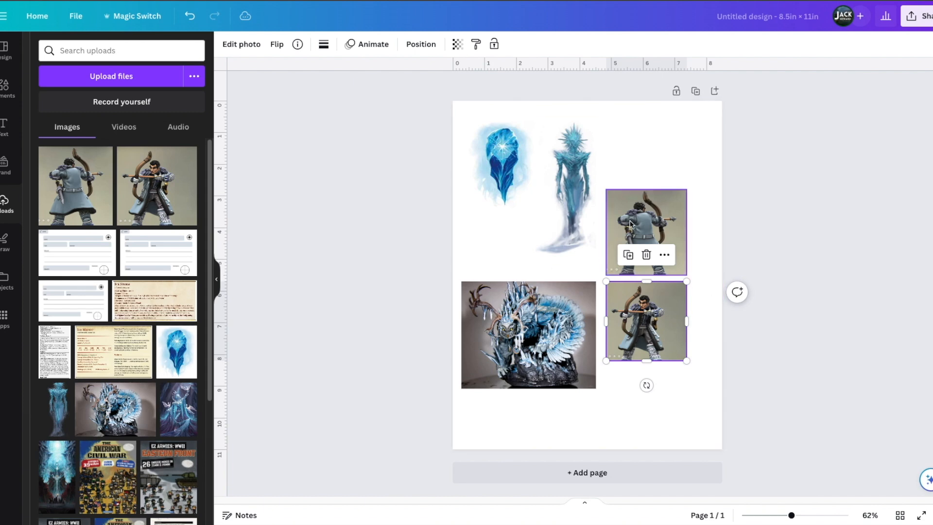
- Move the blue crystal image slightly down on the page
click(697, 275)
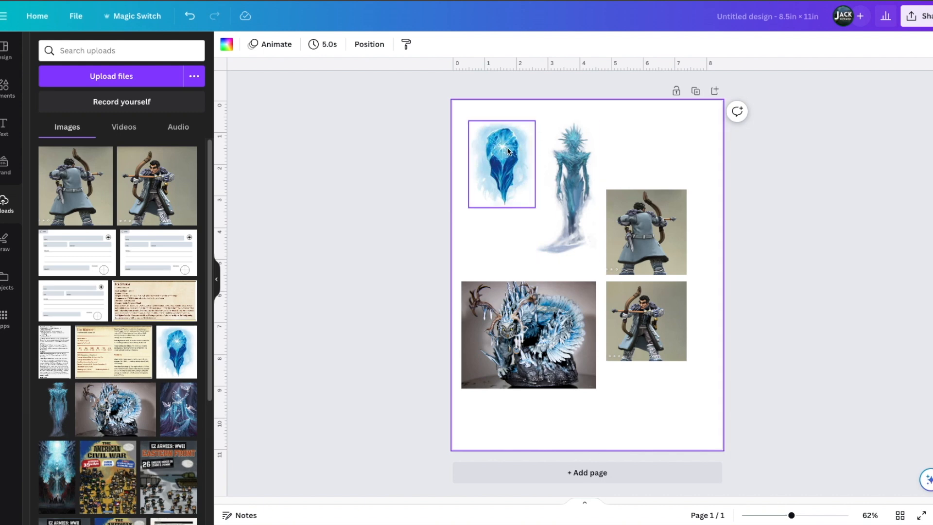
drag(506, 147, 506, 154)
click(564, 163)
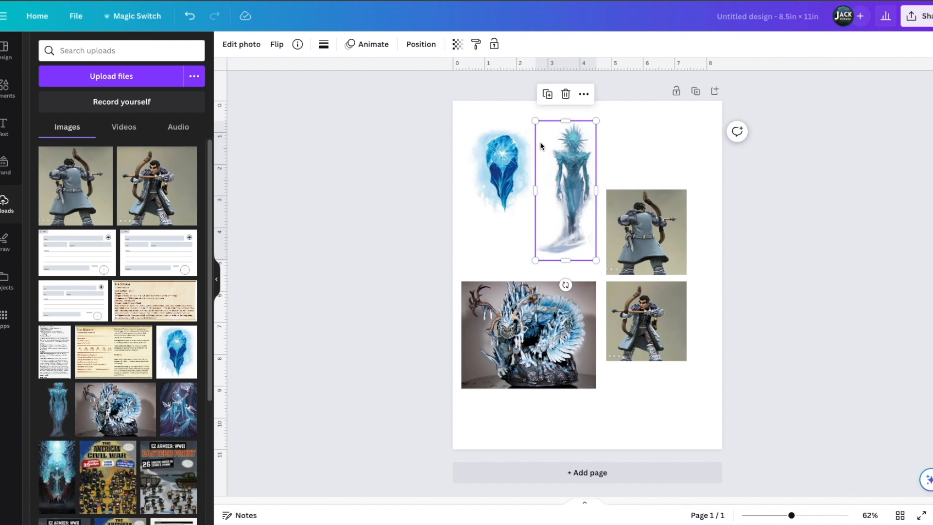
click(537, 319)
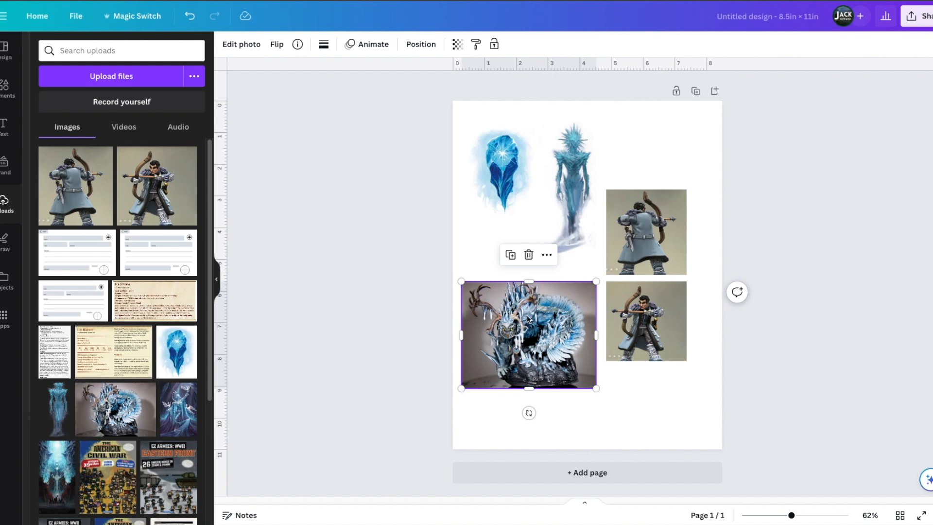
click(471, 249)
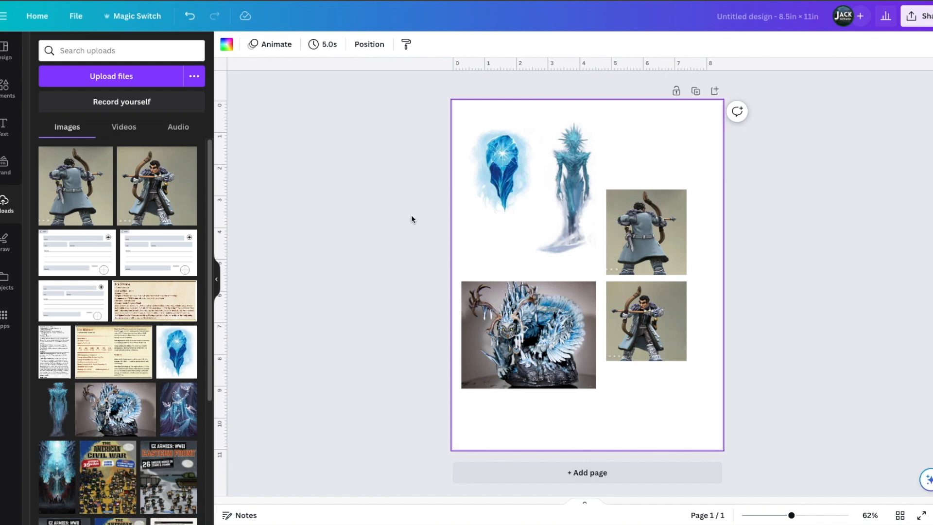
- Remove the background from the ice beast photo with BG Remover
click(541, 320)
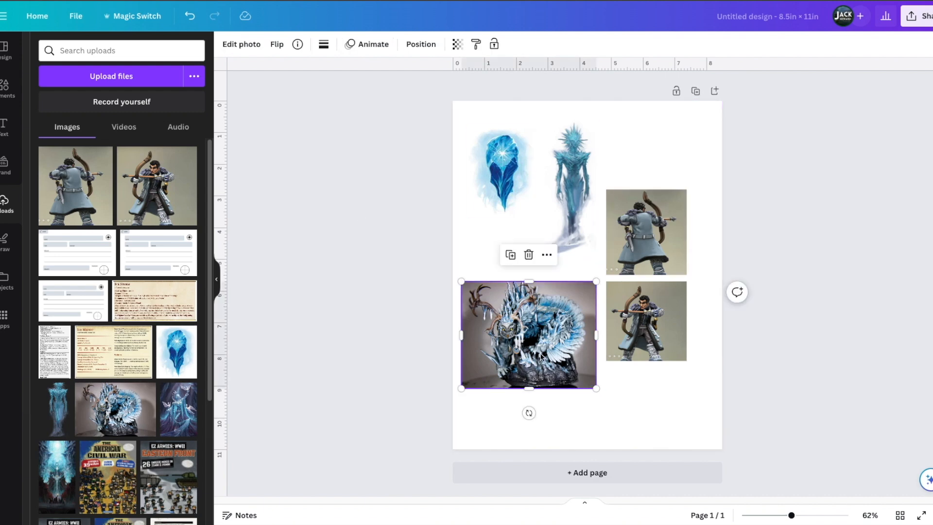
scroll(535, 352, up, 5)
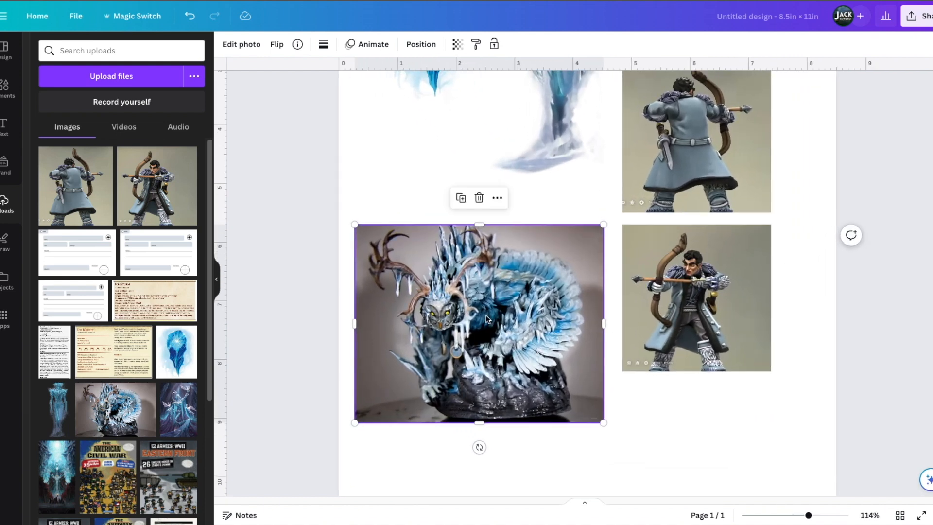
click(239, 50)
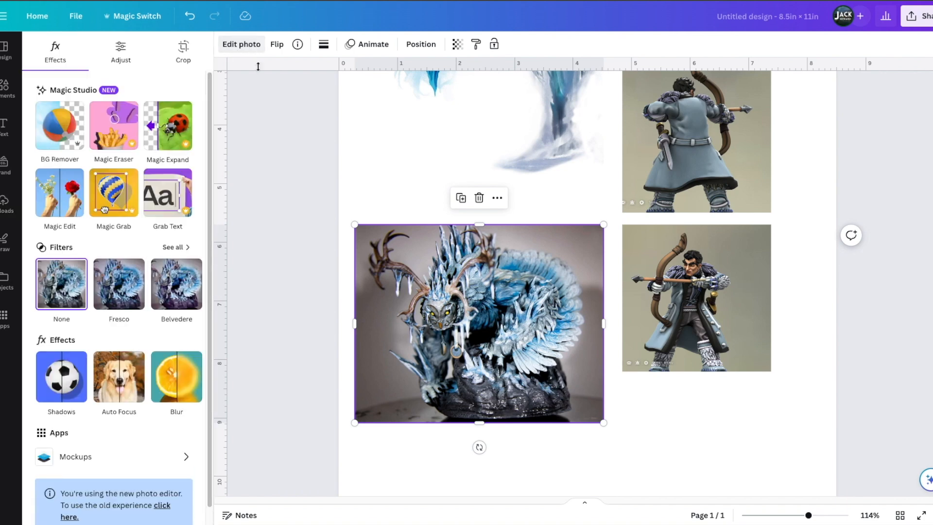
click(62, 137)
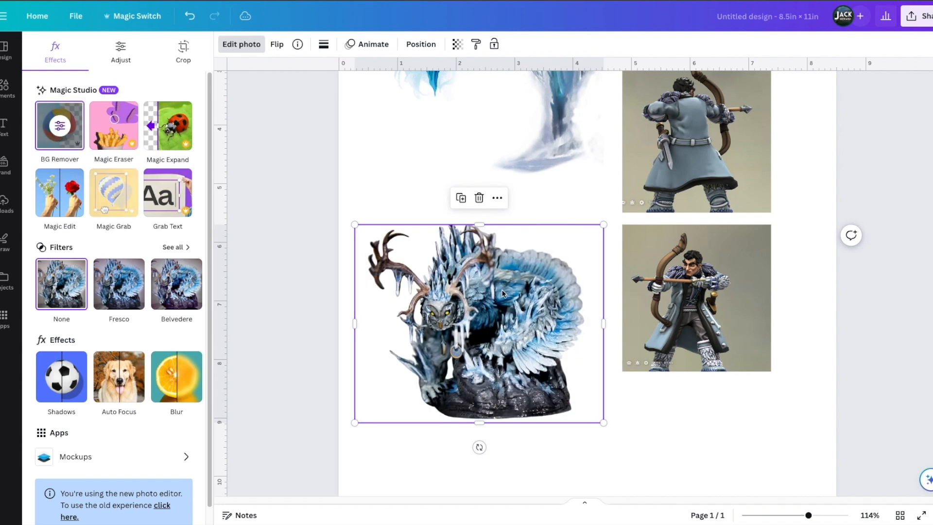
- Remove the backgrounds from the front-view and back-view archer photos with BG Remover
click(727, 275)
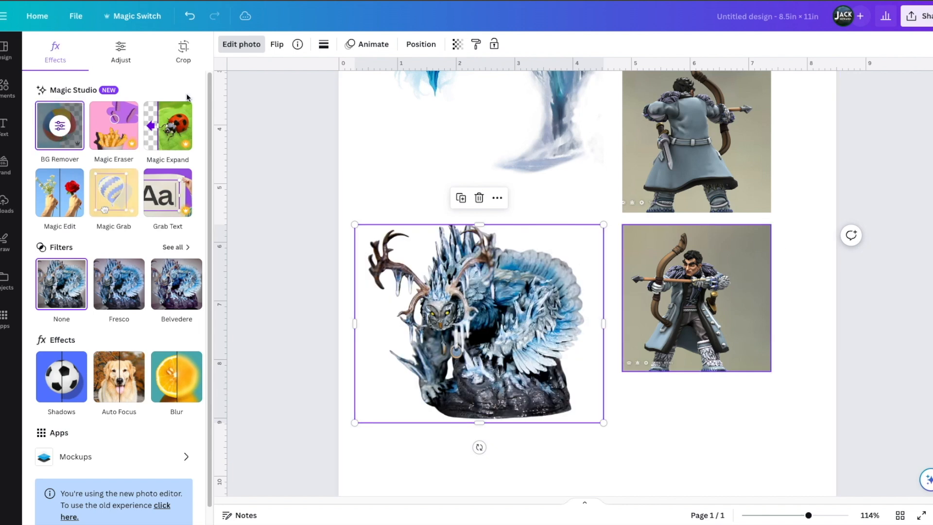
click(68, 135)
click(53, 131)
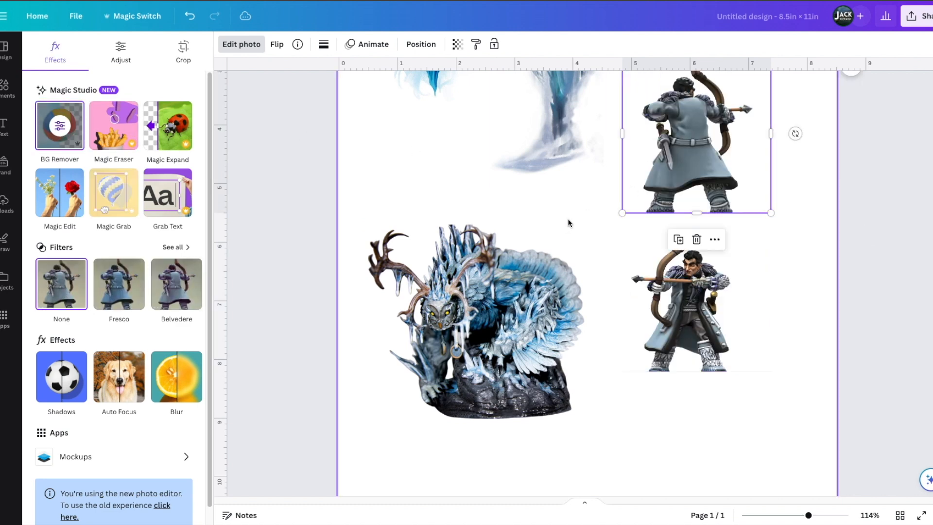
- Crop the left, bottom and right edges of the ice beast image closer to the figure
click(569, 223)
click(458, 297)
drag(356, 321, 365, 321)
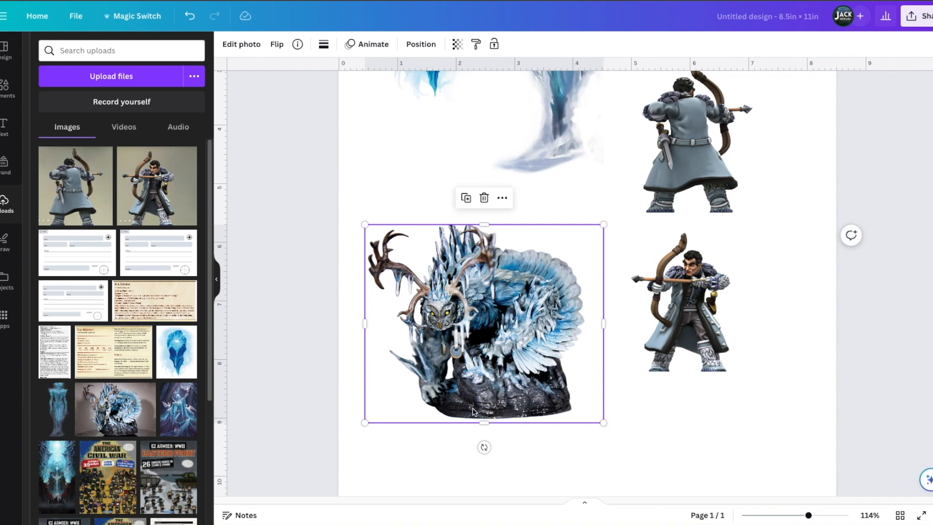
drag(486, 419, 488, 400)
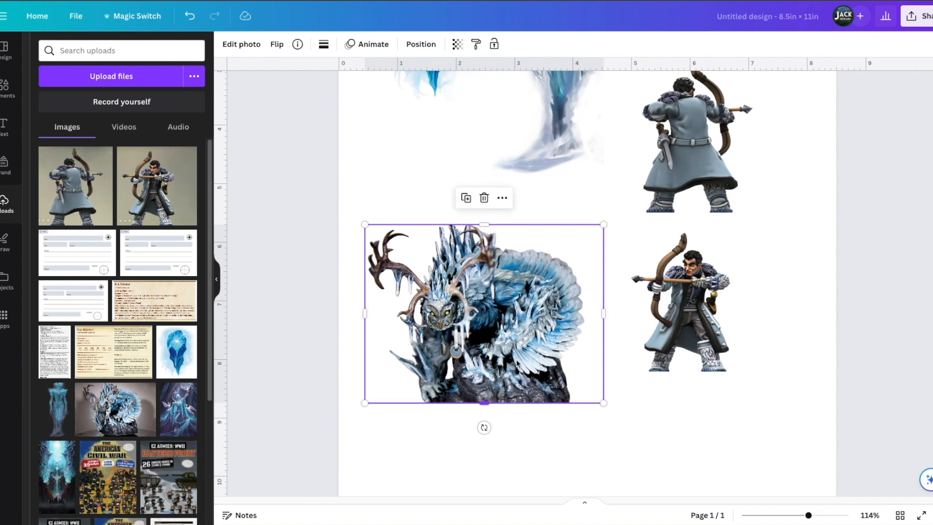
drag(602, 286, 586, 286)
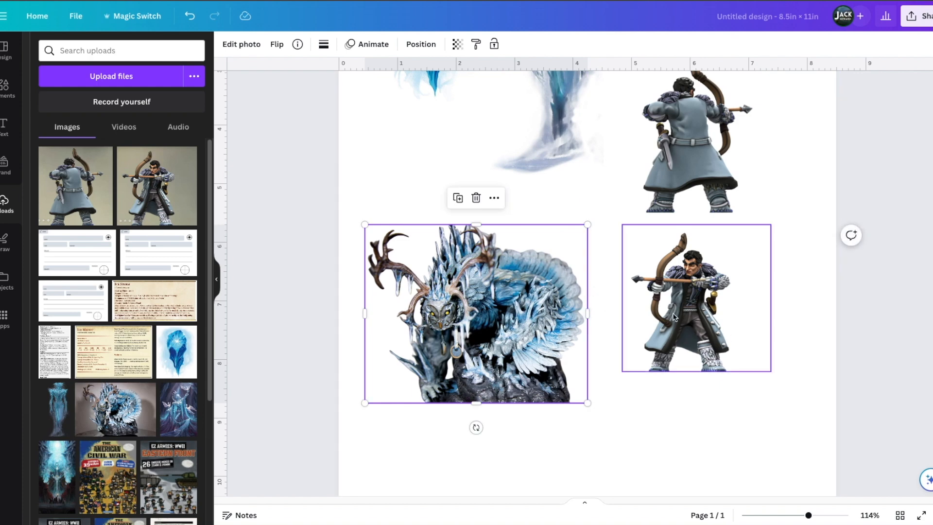
- Select all five images, shrink them together and move them to the lower-right area of the page
scroll(553, 254, up, 2)
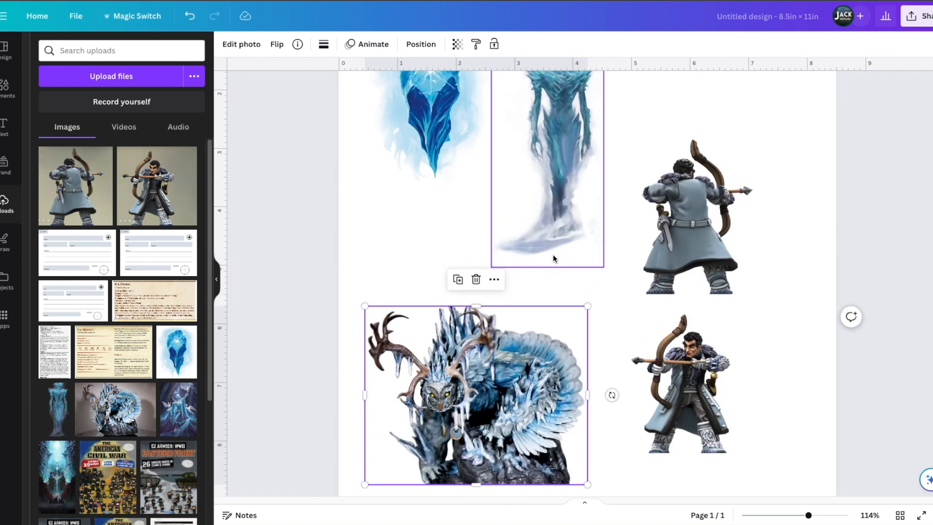
ctrl+scroll(553, 255, down, 3)
scroll(553, 255, down, 2)
drag(673, 371, 589, 262)
drag(627, 311, 633, 362)
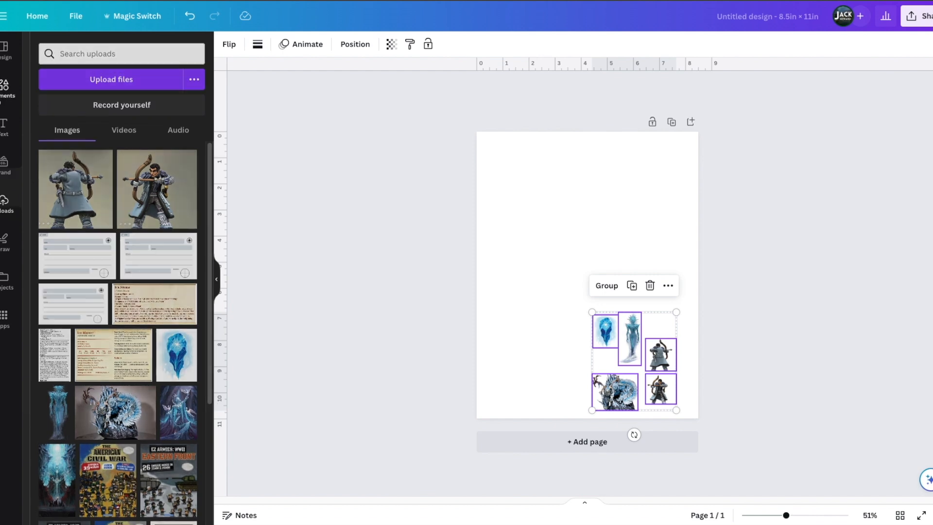
- Search the elements for "dotted line" and add the plain dotted line shape to the page
click(5, 87)
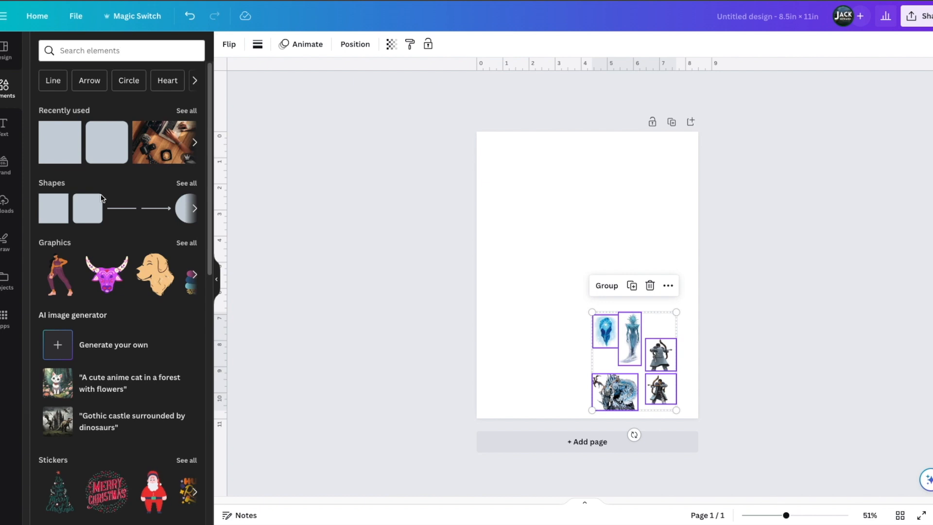
click(116, 209)
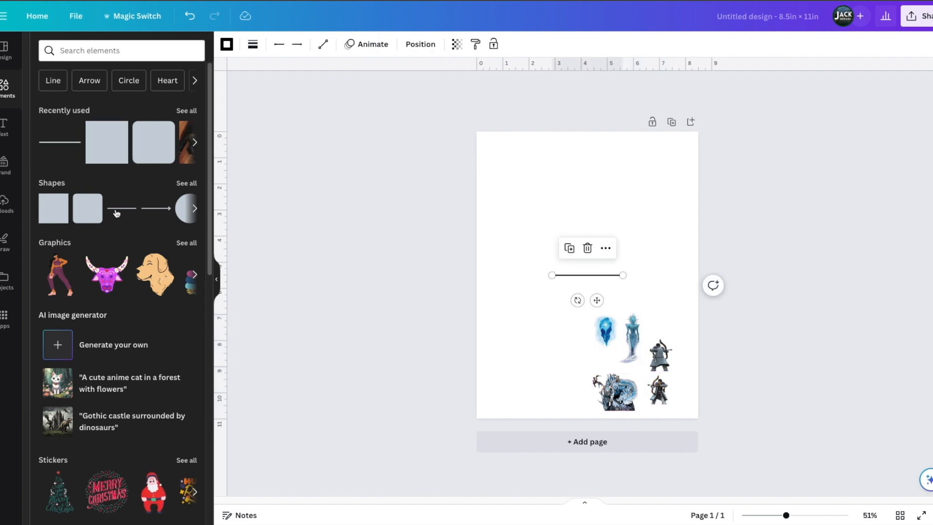
key(Delete)
click(100, 57)
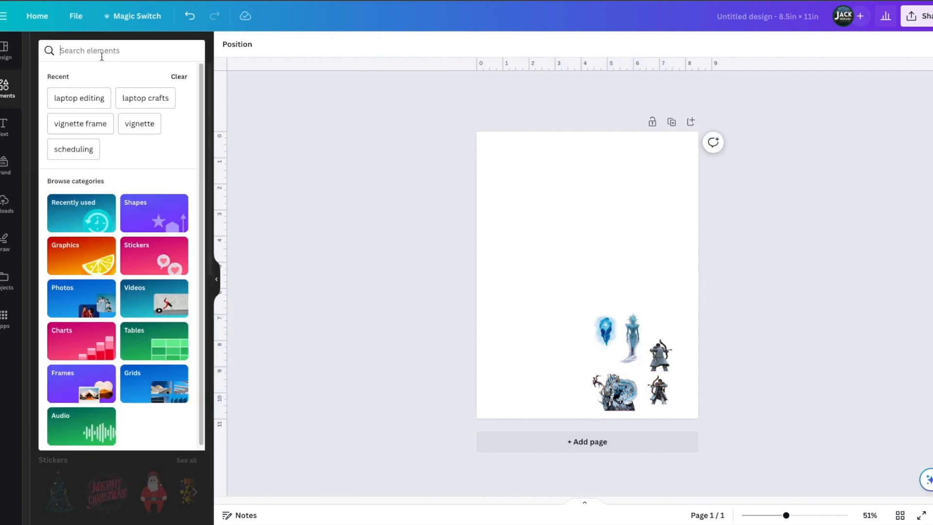
text(dotted line)
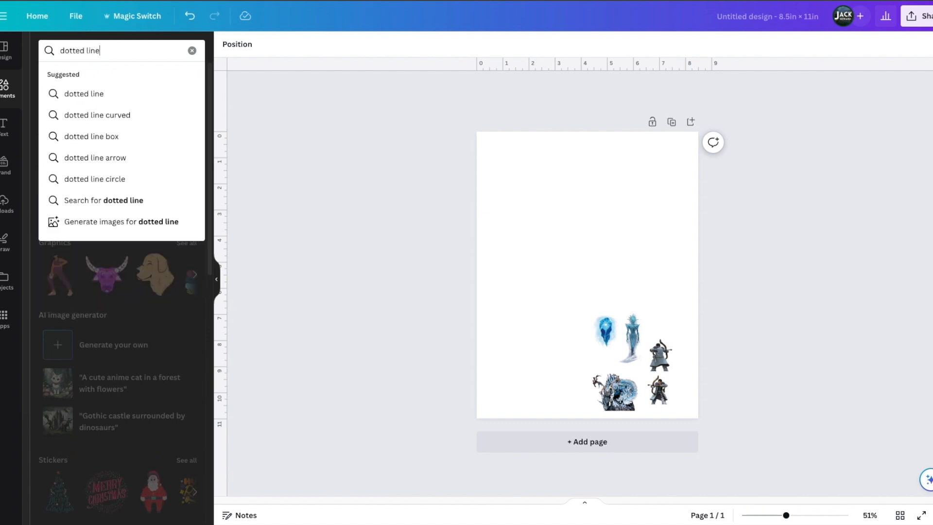
key(Return)
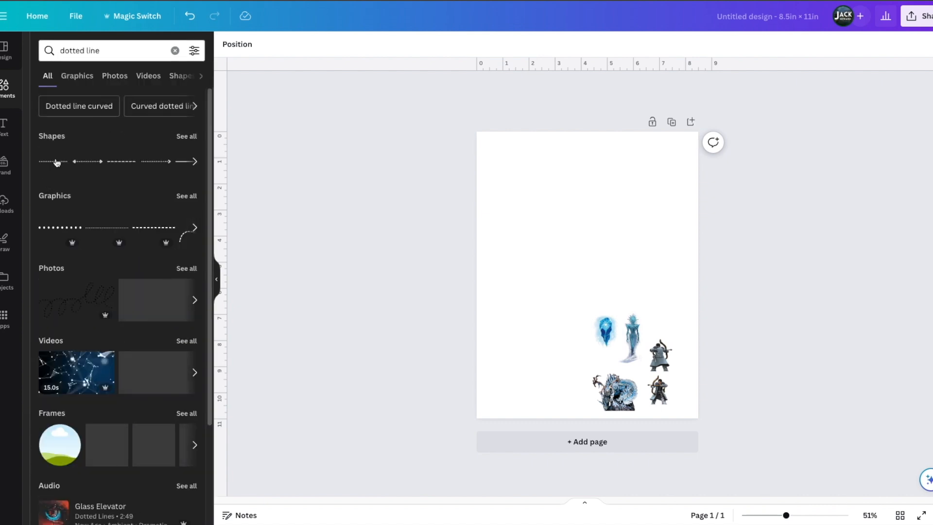
click(56, 161)
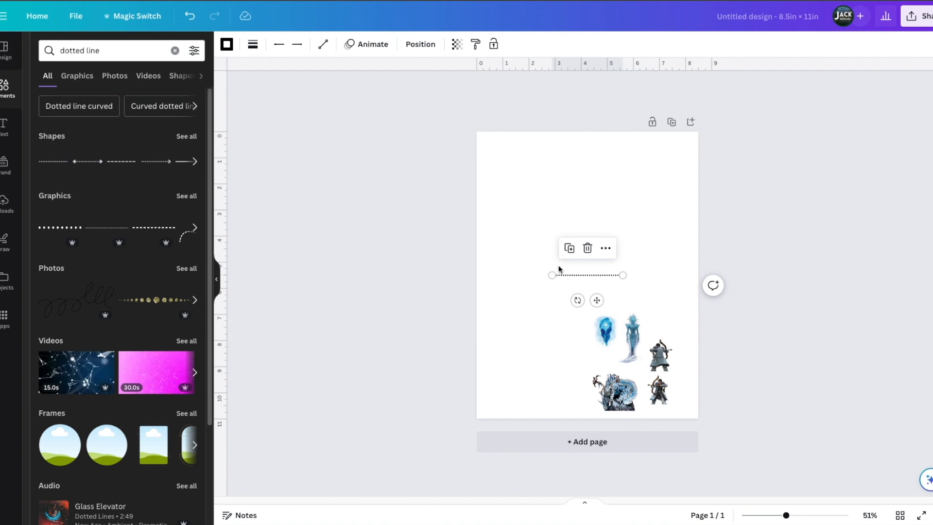
- Move the dotted line higher on the page, stretch it to about 6.8 in long and slightly reduce its line weight
drag(559, 269, 505, 212)
drag(570, 219, 673, 219)
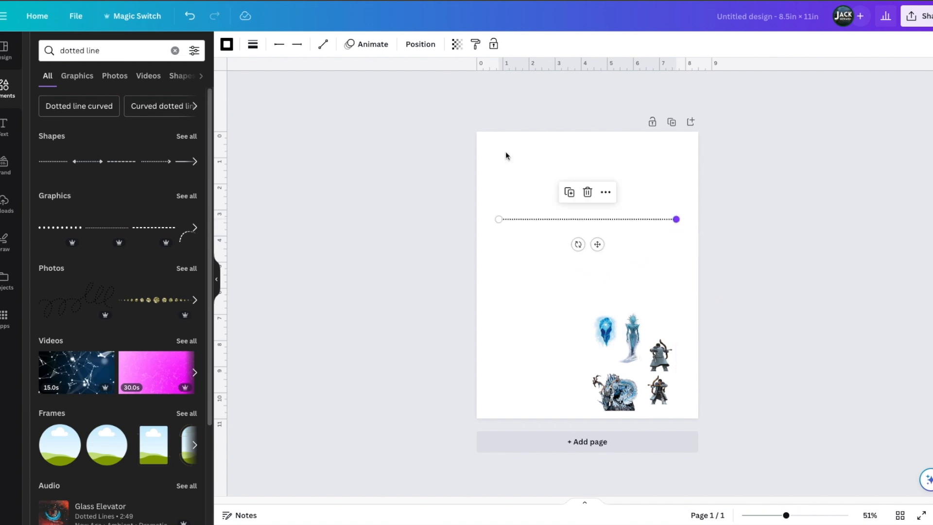
click(253, 45)
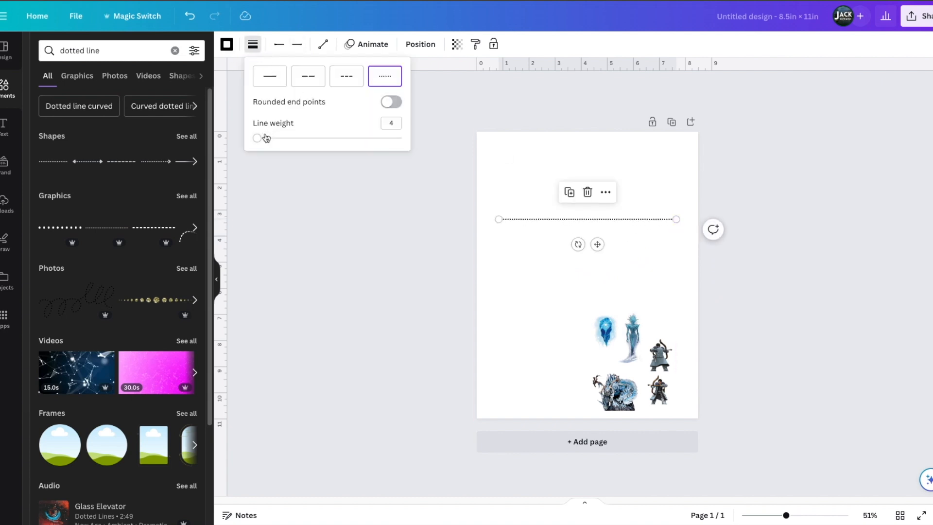
drag(245, 141, 241, 142)
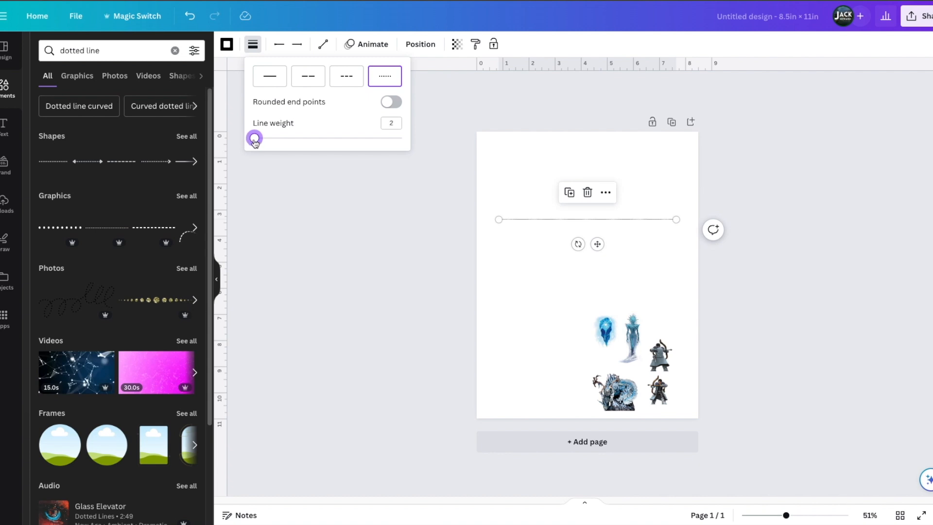
click(281, 163)
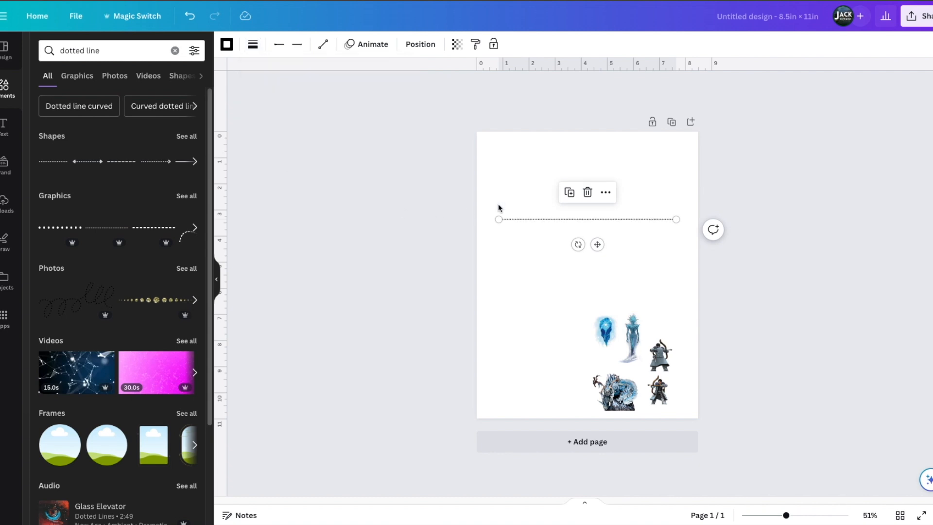
- Raise the dotted line to about 2.4 in below the top edge of the page
click(514, 204)
scroll(510, 217, up, 5)
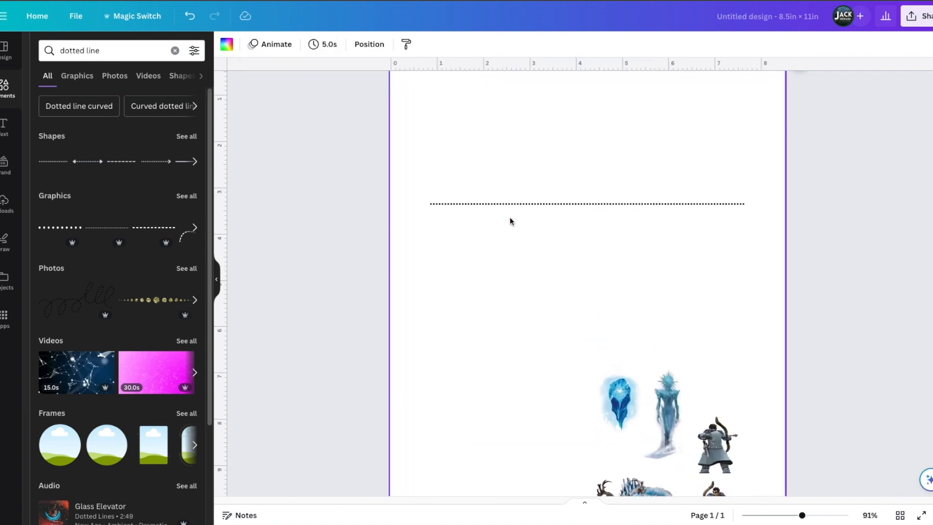
scroll(509, 216, down, 4)
scroll(509, 217, down, 1)
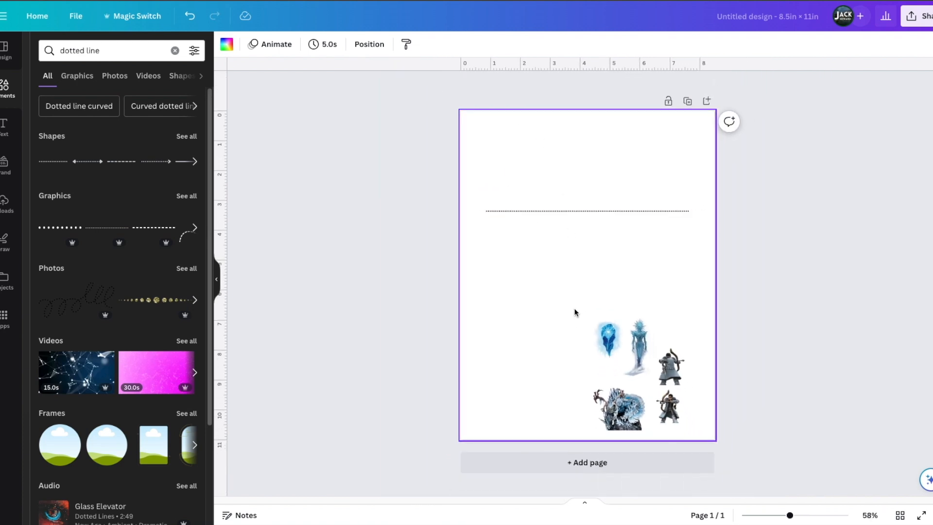
drag(538, 211, 537, 183)
- Move the ice crystal image below the dotted line's left end and enlarge it to about 1.5 in wide
click(607, 340)
drag(602, 341, 492, 220)
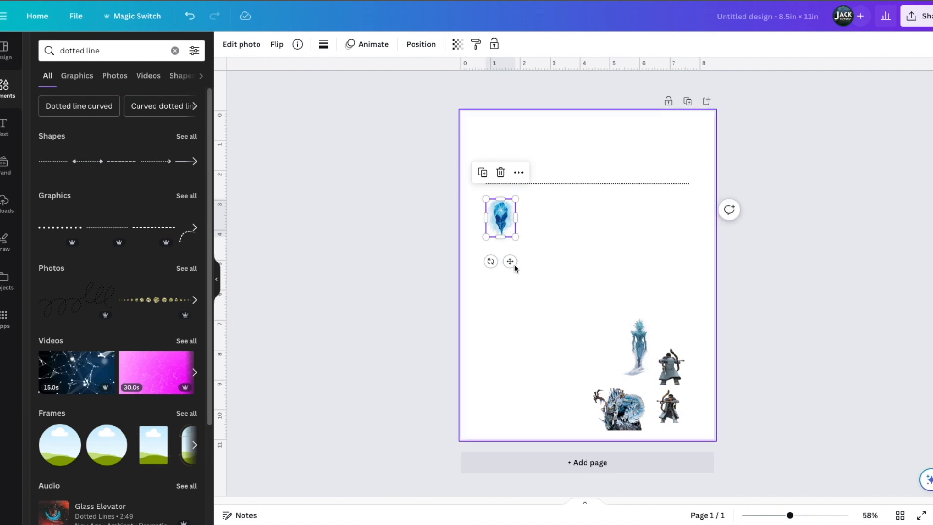
mouse_move(515, 237)
mouse_down()
mouse_move(530, 260)
mouse_move(506, 232)
mouse_up()
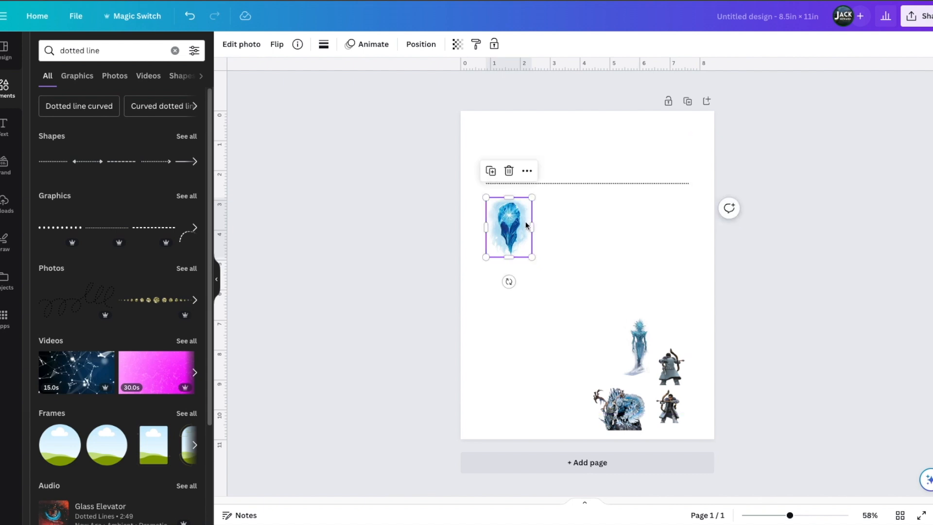
- Duplicate the crystal and arrange one copy above and one below the lowered dotted line, each 0.427 in away from it
key(super+v)
drag(512, 233, 559, 229)
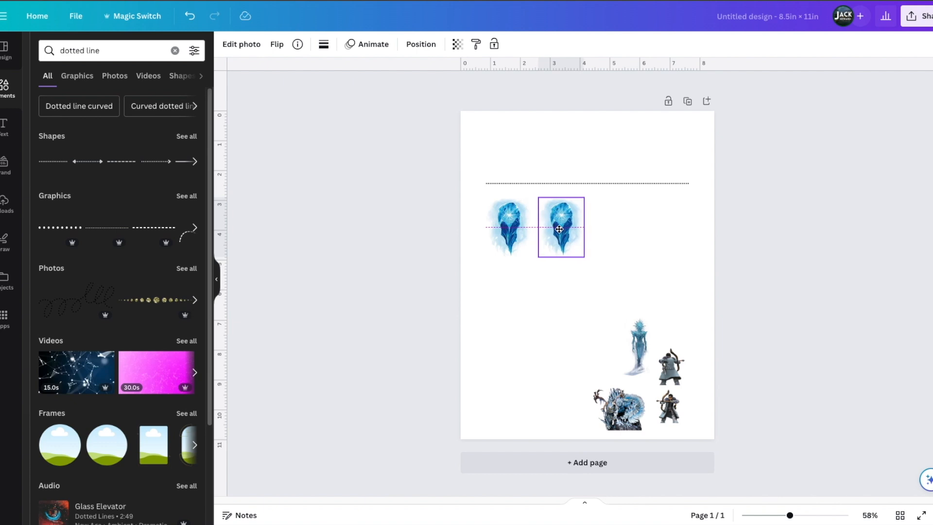
drag(559, 226, 513, 137)
drag(507, 249, 503, 310)
drag(527, 194, 527, 226)
drag(509, 127, 505, 162)
drag(500, 294, 506, 267)
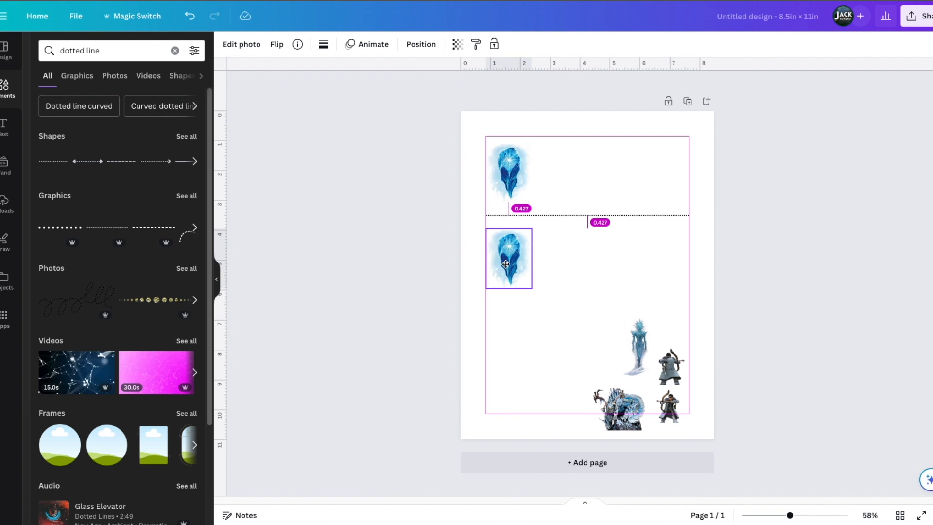
drag(505, 264, 506, 265)
- Flip the upper crystal copy vertically so it mirrors the lower one
click(511, 157)
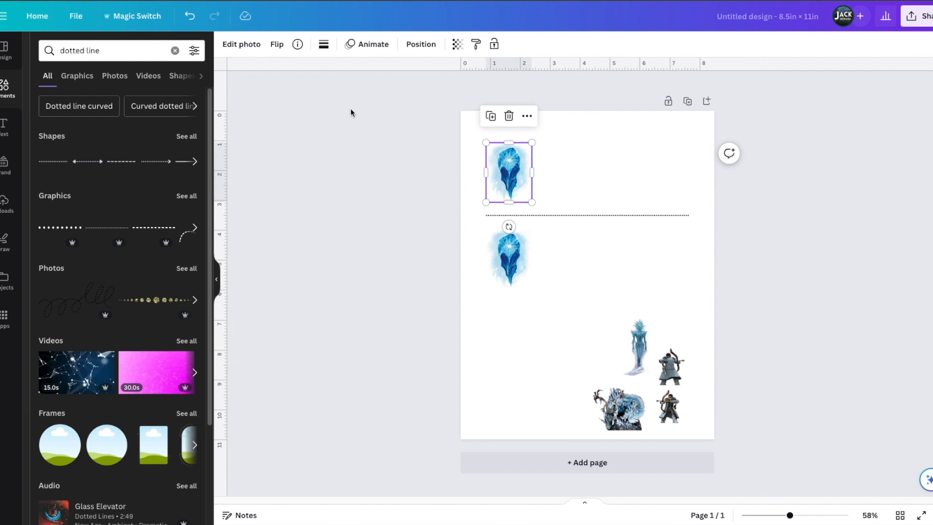
click(275, 44)
click(298, 97)
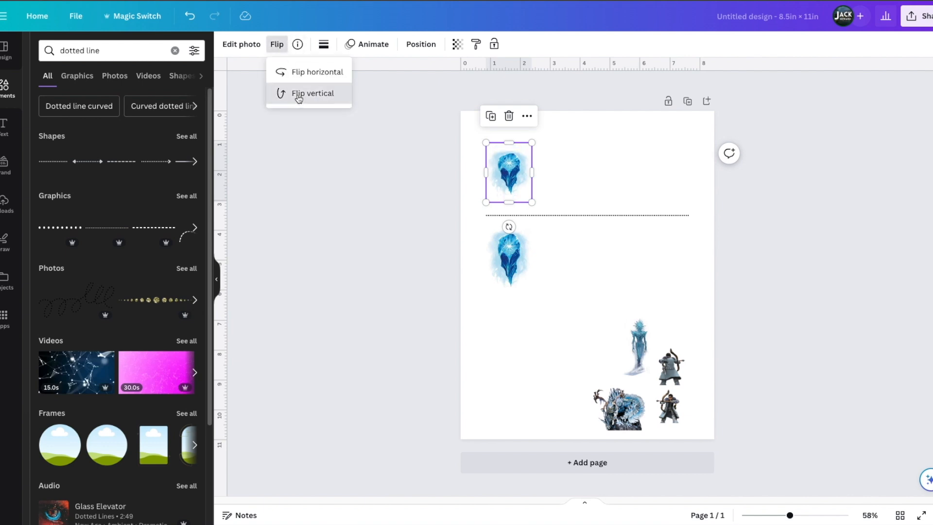
click(402, 174)
- Enlarge the ice beast to about 2.9 in wide beside the lower crystal and add a vertically flipped copy above the line
drag(618, 417, 643, 296)
alt+drag(606, 262, 598, 163)
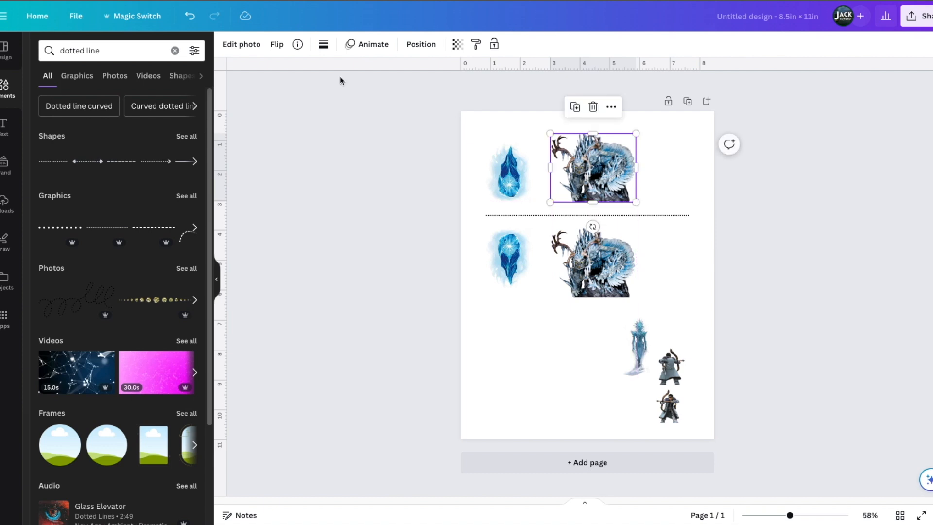
click(275, 46)
click(293, 94)
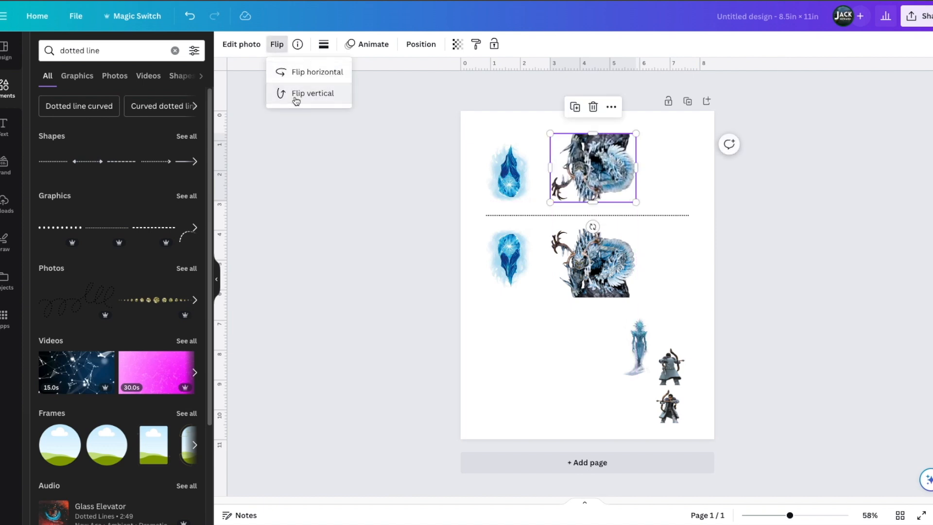
click(593, 210)
scroll(591, 211, up, 2)
drag(591, 211, 611, 208)
click(661, 188)
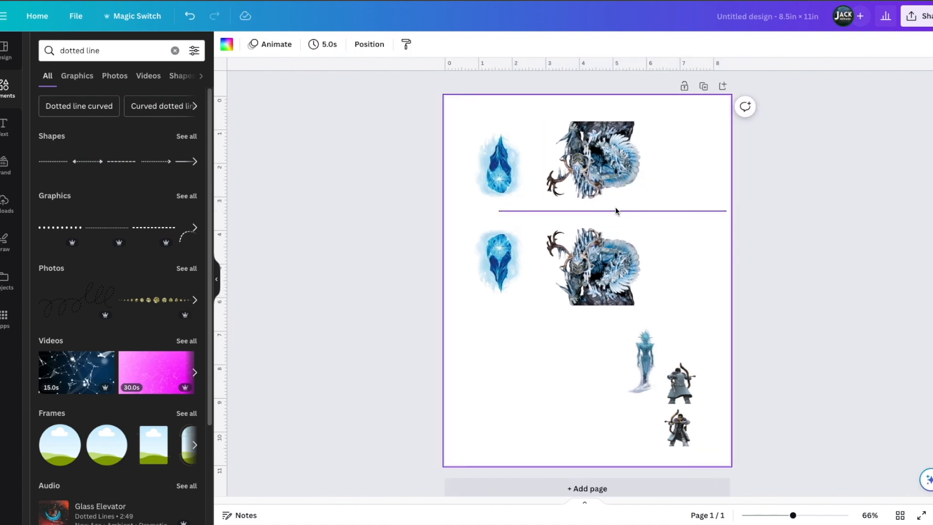
scroll(616, 210, up, 5)
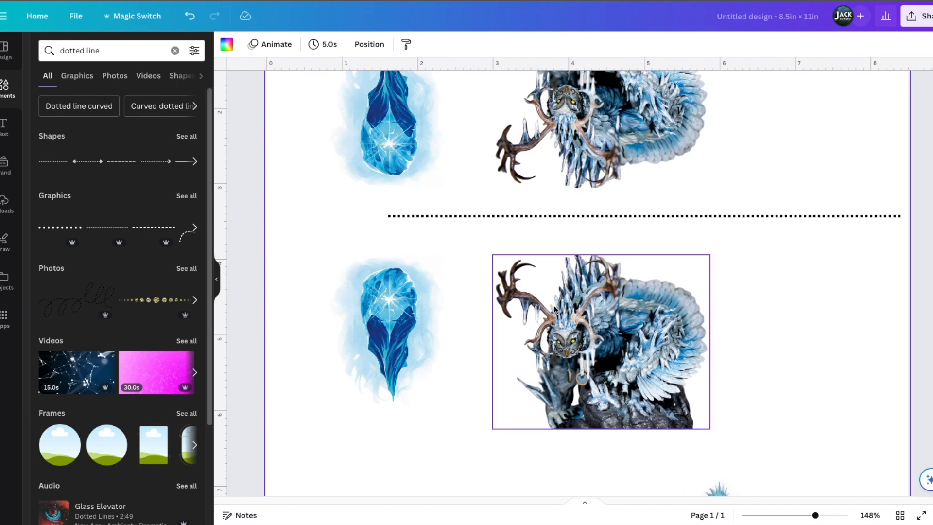
scroll(554, 309, down, 5)
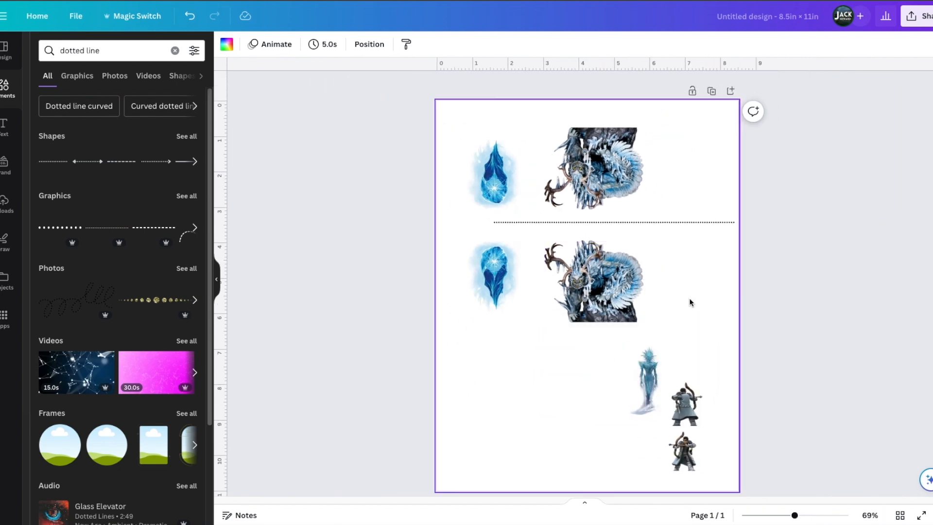
- Realign the dotted line's left end with the crystals and move the upper crystal and upper ice beast slightly up
drag(692, 222, 663, 222)
drag(416, 162, 619, 177)
click(731, 382)
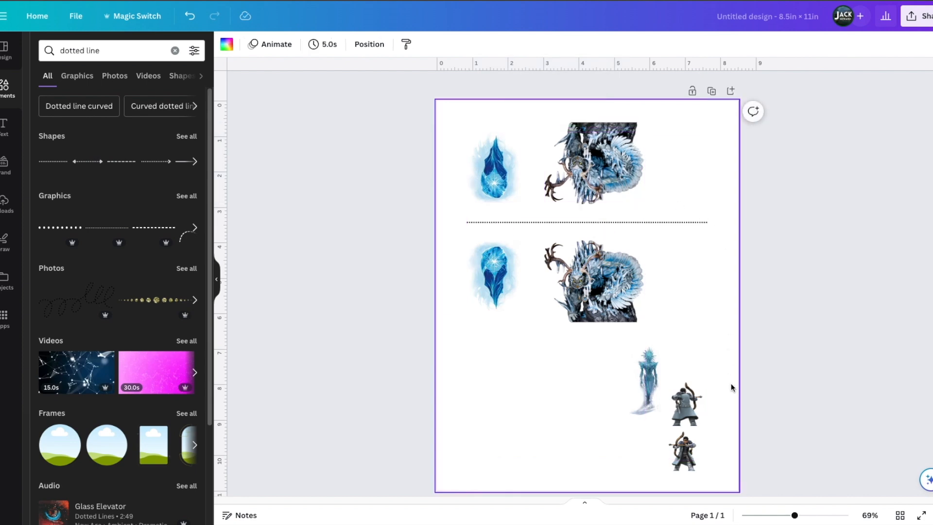
- Place a copy of the dotted line about 7.9 in down the page and move the ice woman below its left end
click(635, 232)
drag(597, 248, 595, 410)
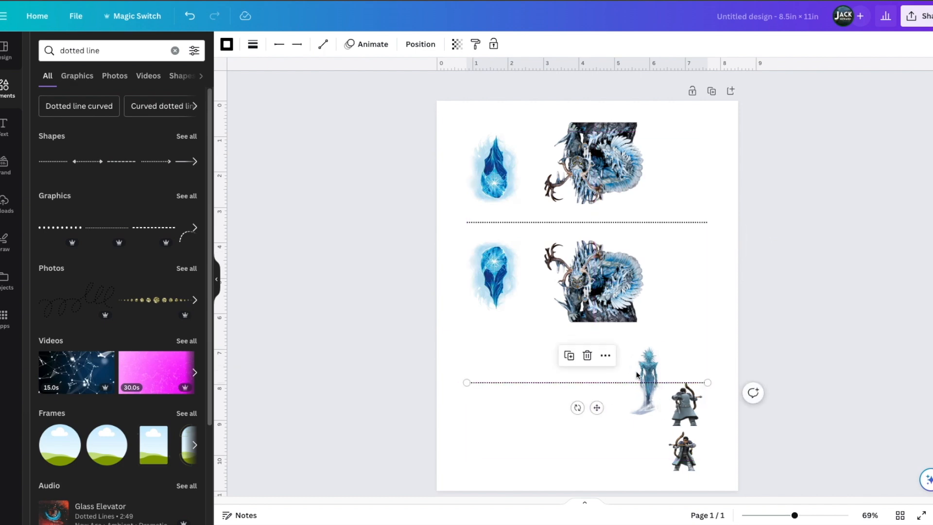
drag(646, 371, 485, 414)
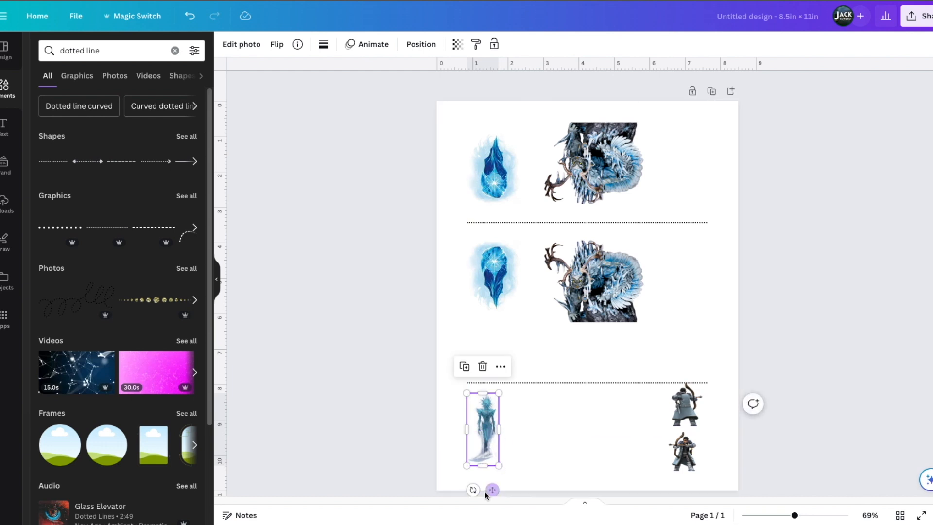
- Rotate the ice woman 90° clockwise and place copies of her above and below the lower dotted line
drag(474, 491, 389, 421)
mouse_move(496, 423)
mouse_down()
mouse_move(515, 418)
mouse_move(509, 355)
mouse_move(506, 420)
mouse_up()
click(566, 437)
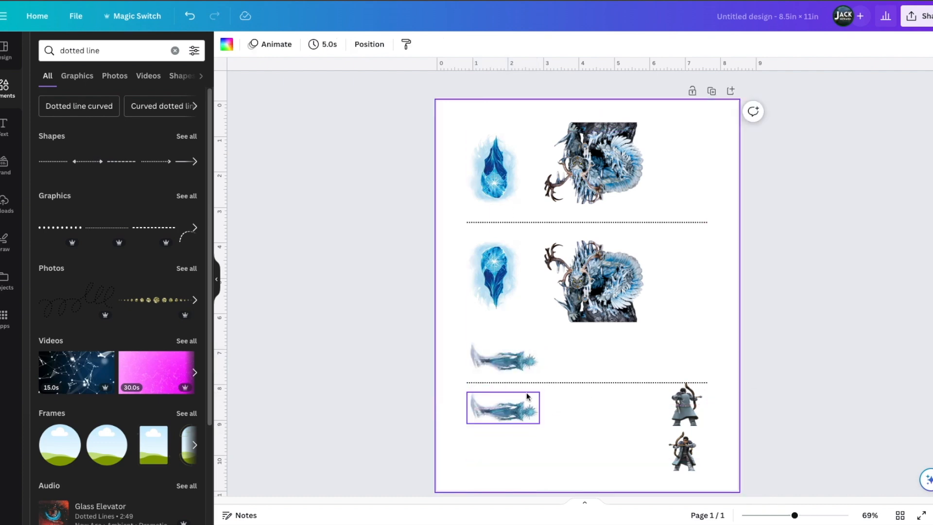
- Flip the ice woman copy below the lower dotted line horizontally
click(505, 411)
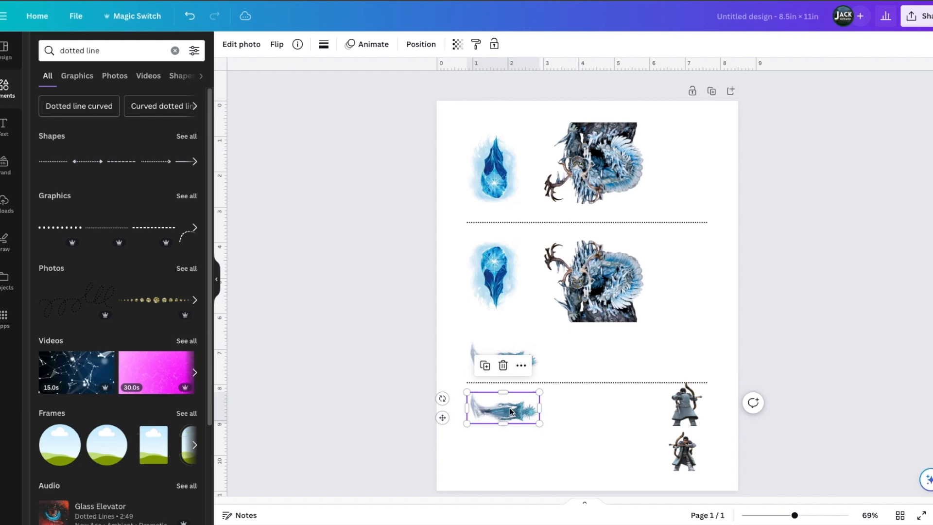
click(275, 44)
click(279, 72)
click(359, 227)
click(504, 334)
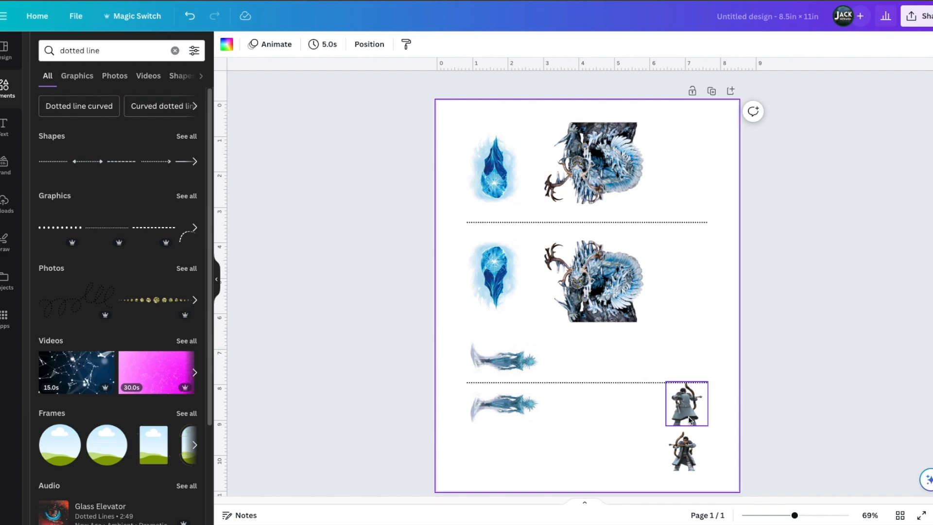
- Move the back-view archer below the lower dotted line, beside the front-view archer with their feet level, and select the front view
scroll(691, 417, up, 5)
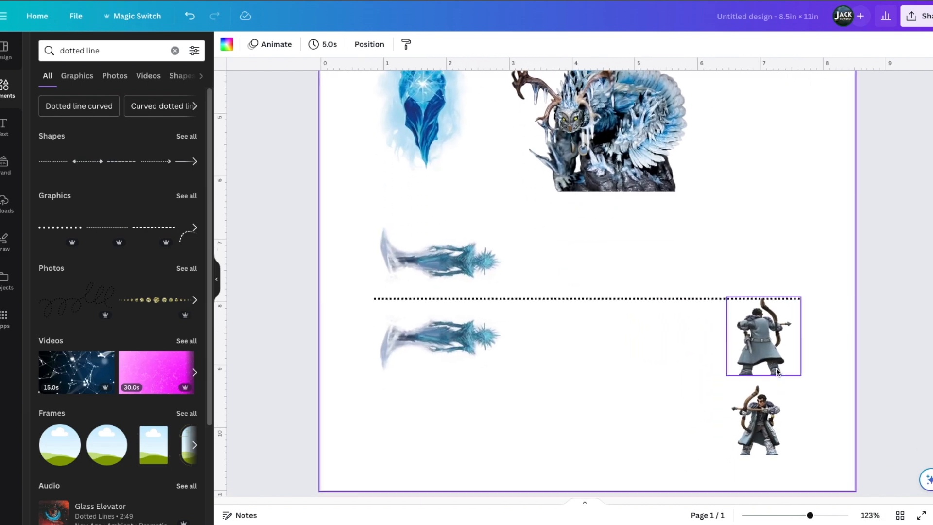
scroll(690, 386, up, 5)
scroll(776, 372, up, 5)
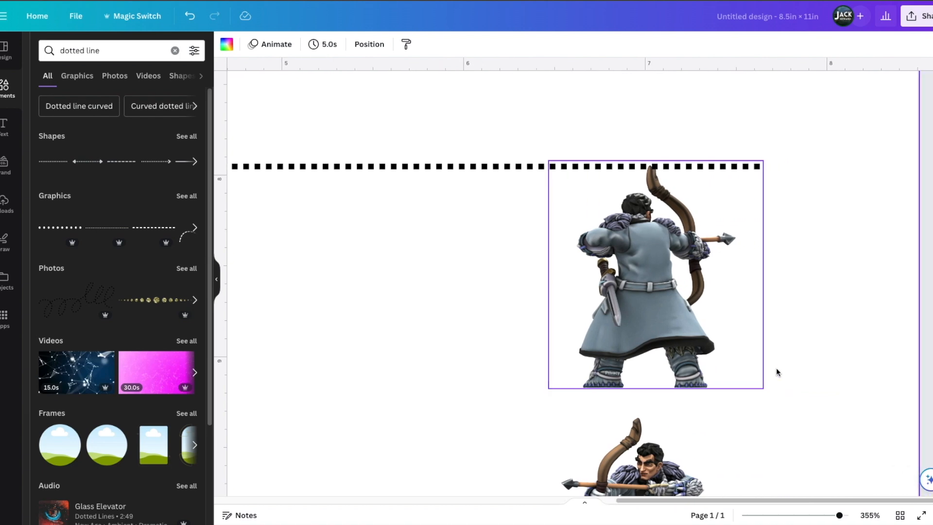
scroll(776, 367, down, 1)
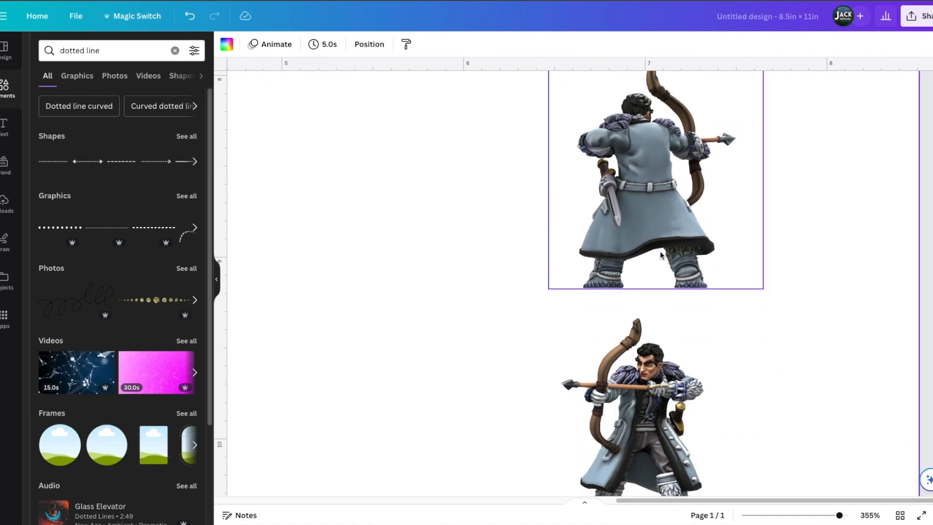
scroll(659, 254, down, 4)
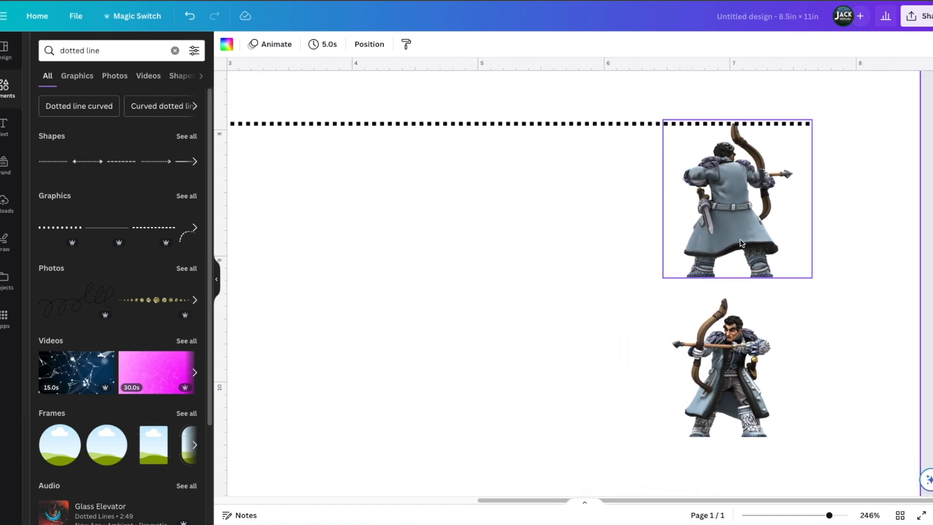
click(750, 216)
drag(749, 217, 701, 365)
drag(702, 364, 592, 364)
click(666, 351)
drag(666, 355, 666, 354)
scroll(667, 354, up, 5)
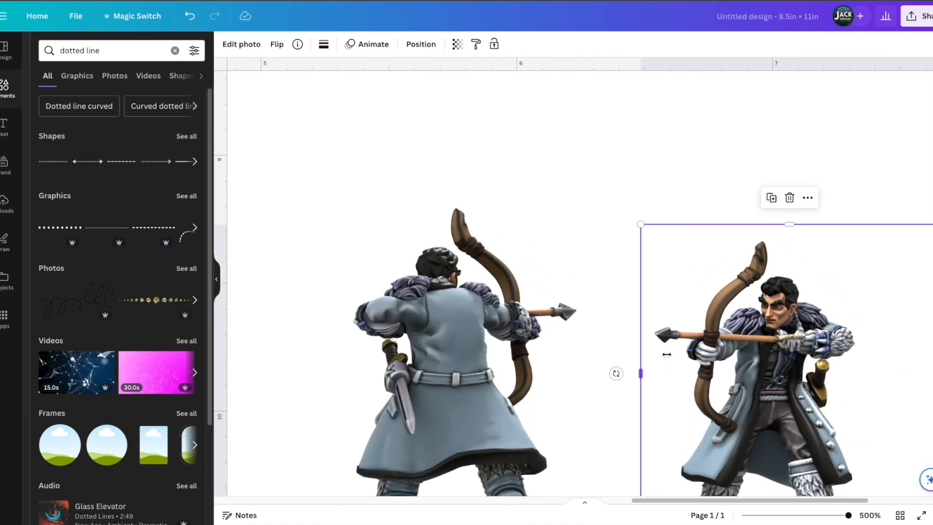
scroll(667, 357, down, 1)
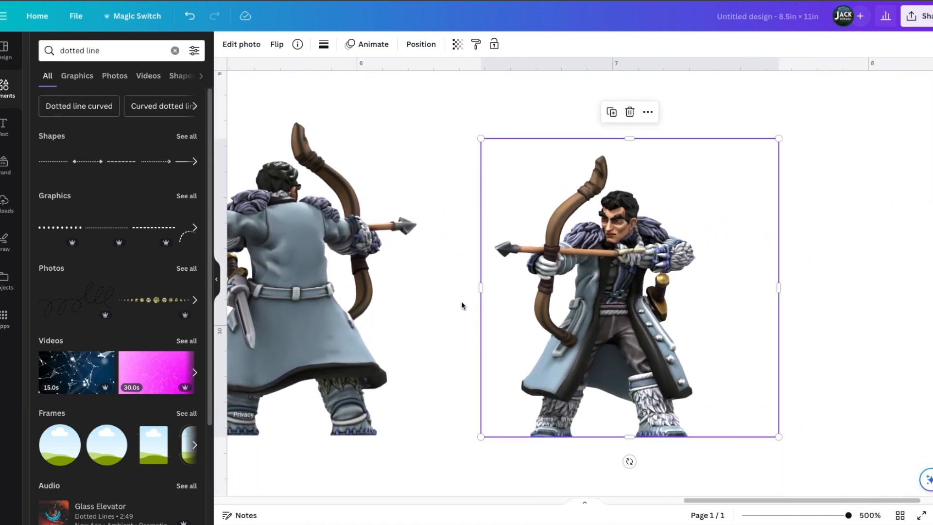
- Crop the left, upper and right edges of the front-view archer image tightly around the figure
drag(480, 288, 491, 289)
drag(636, 138, 638, 154)
drag(774, 278, 695, 284)
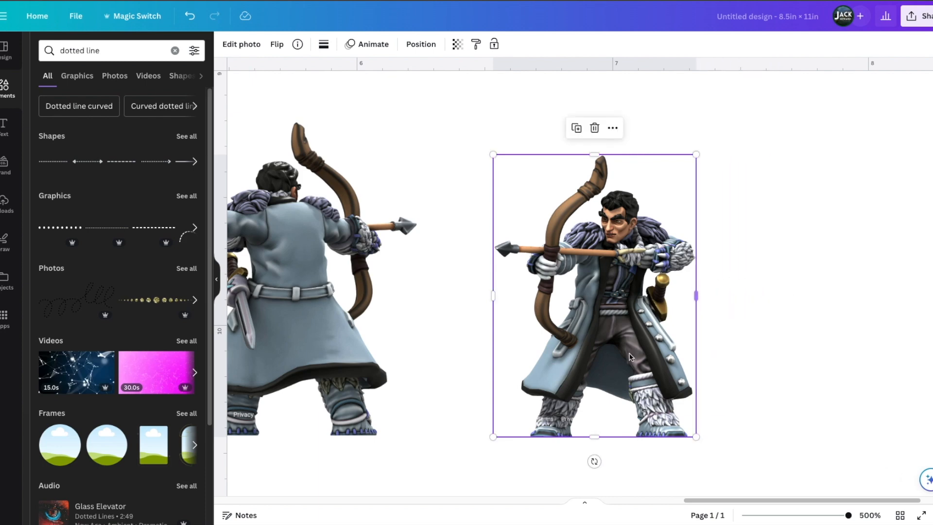
- Crop the left, right and upper edges of the back-view archer image close to the figure
drag(736, 501, 632, 493)
click(654, 381)
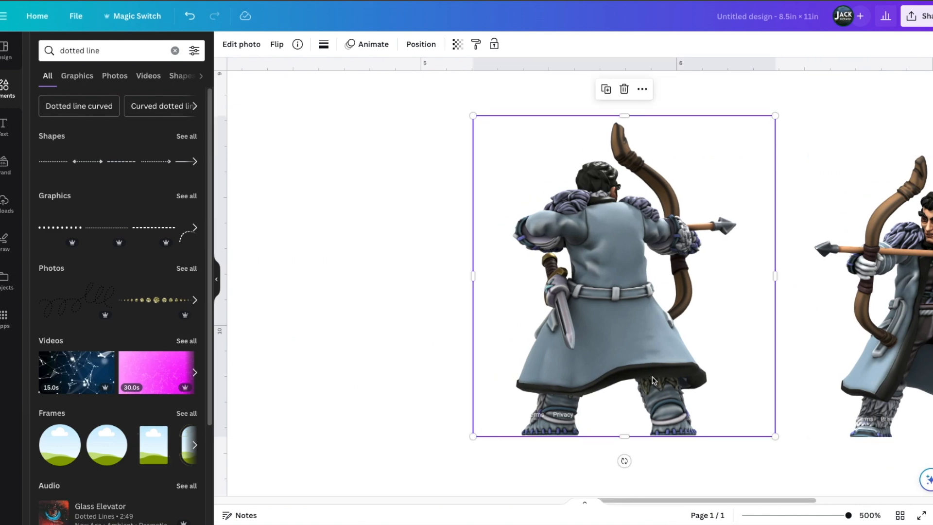
drag(473, 278, 508, 280)
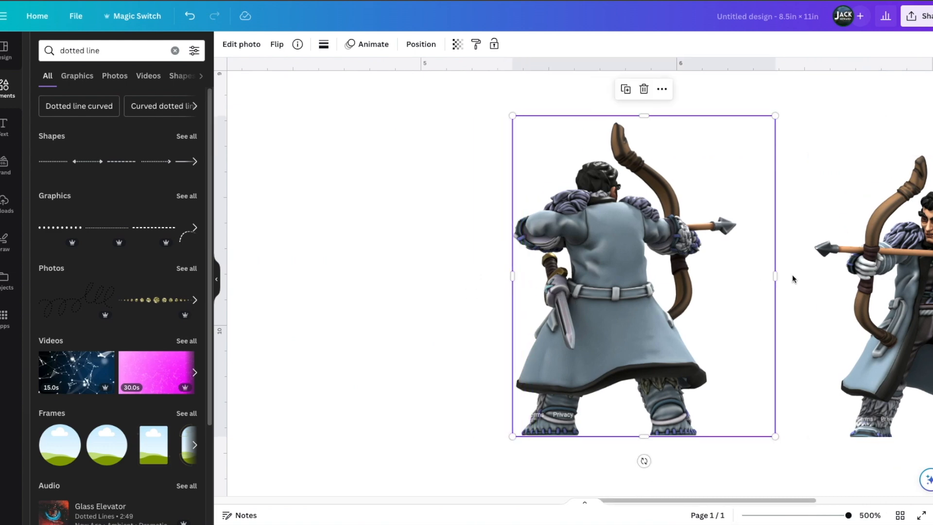
drag(774, 276, 738, 278)
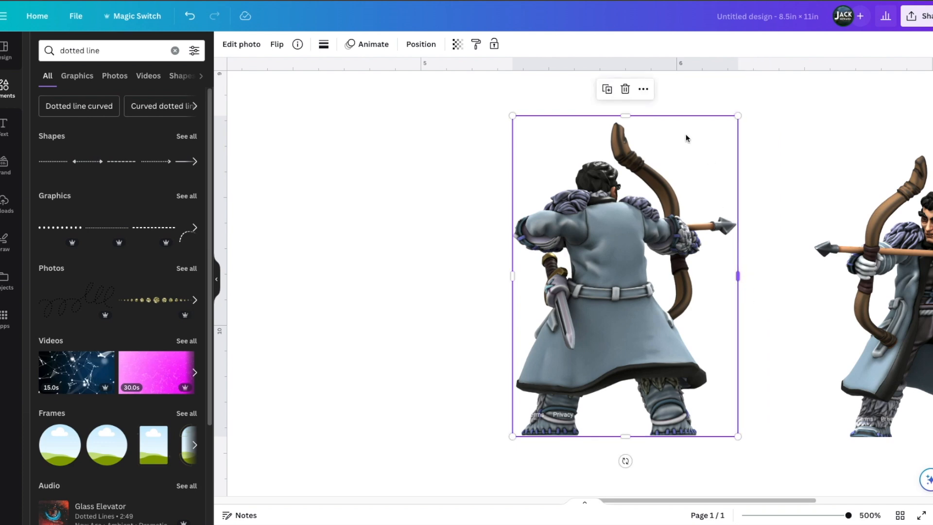
drag(624, 117, 624, 121)
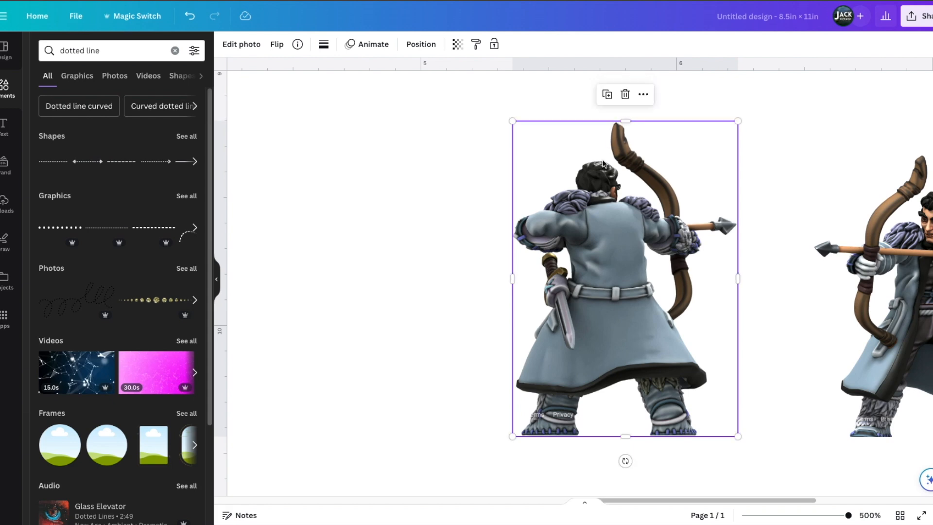
- Move the back-view archer on top of the front view with feet level and scale it down to the same height
scroll(603, 164, down, 5)
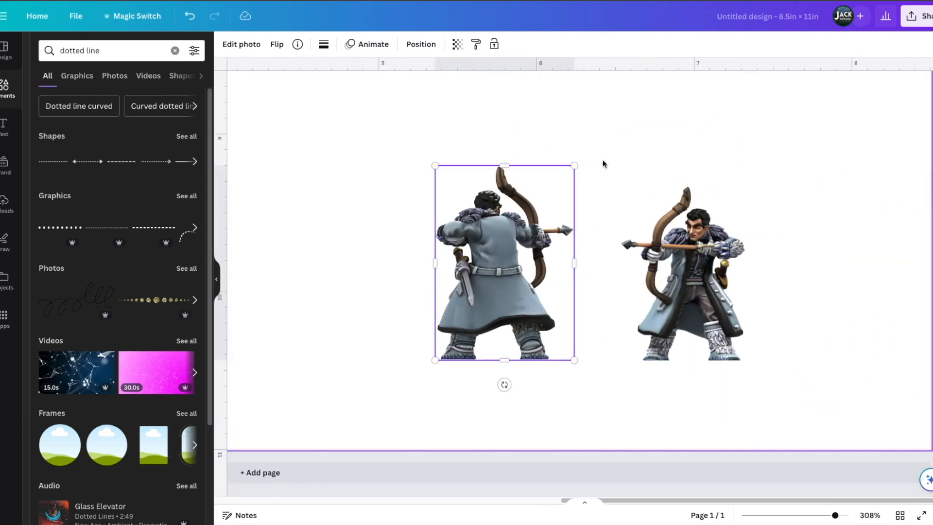
drag(598, 209, 668, 214)
mouse_move(616, 165)
mouse_down()
mouse_move(625, 179)
mouse_move(609, 156)
mouse_up()
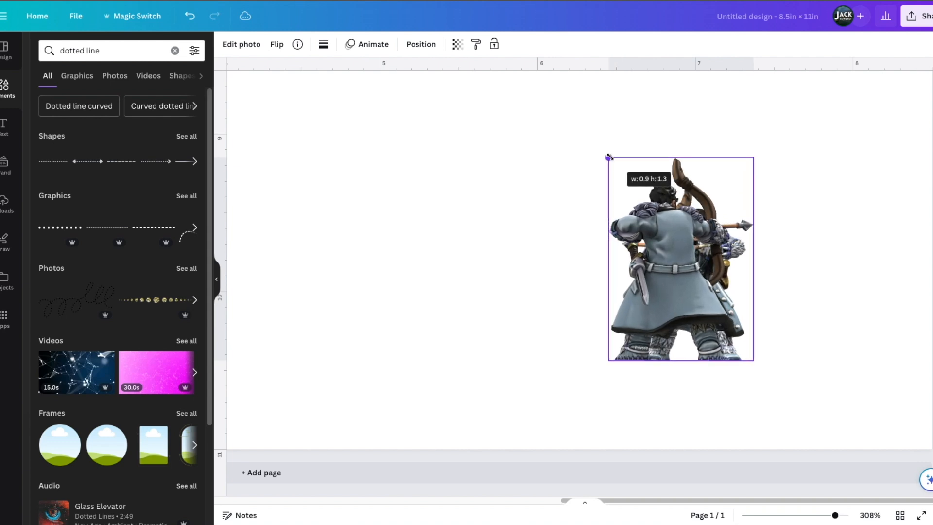
drag(608, 157, 626, 188)
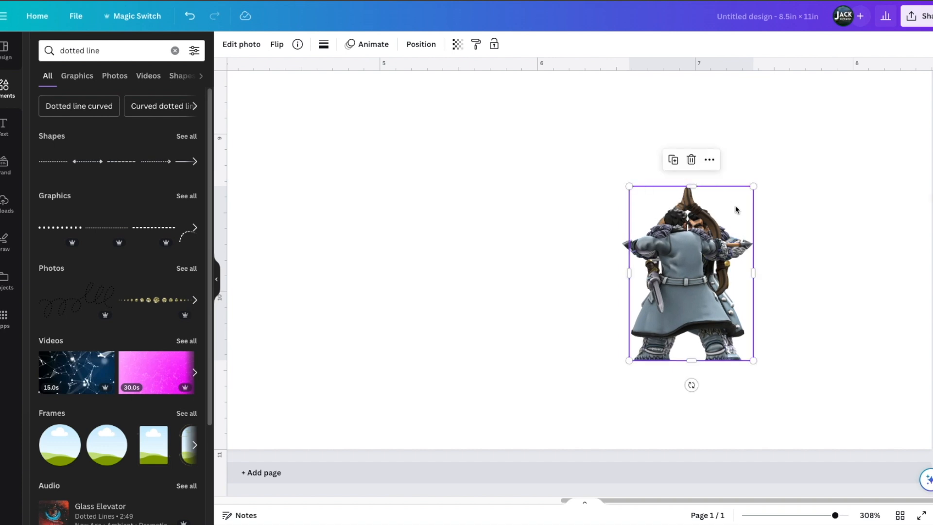
- Flip the back-view archer horizontally and line it up over the front view so the silhouettes match
ctrl+scroll(716, 208, up, 5)
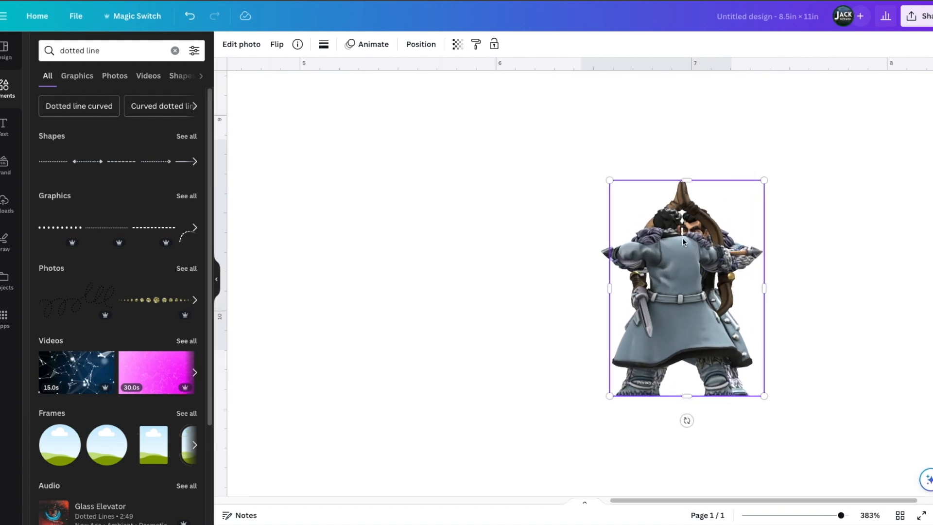
scroll(682, 240, right, 3)
mouse_move(589, 283)
mouse_down()
mouse_move(645, 283)
mouse_move(592, 285)
mouse_up()
click(278, 48)
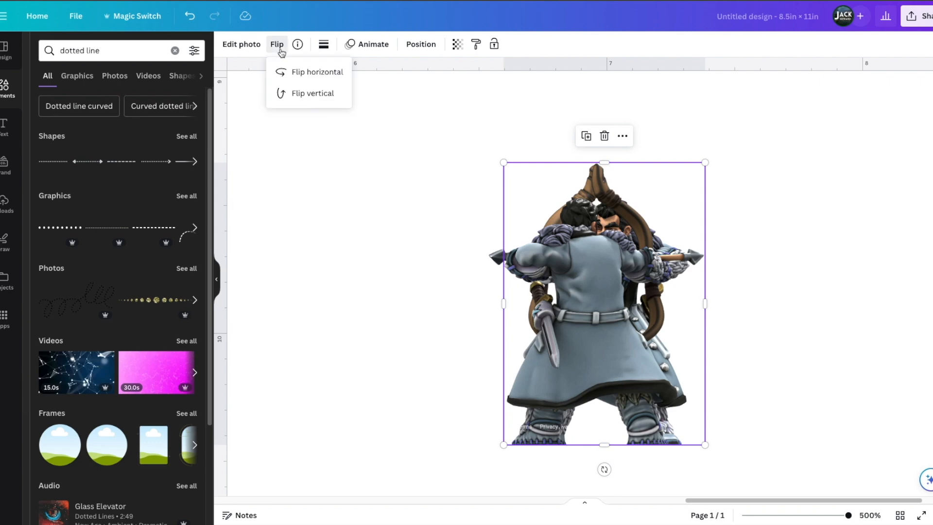
click(302, 71)
click(427, 225)
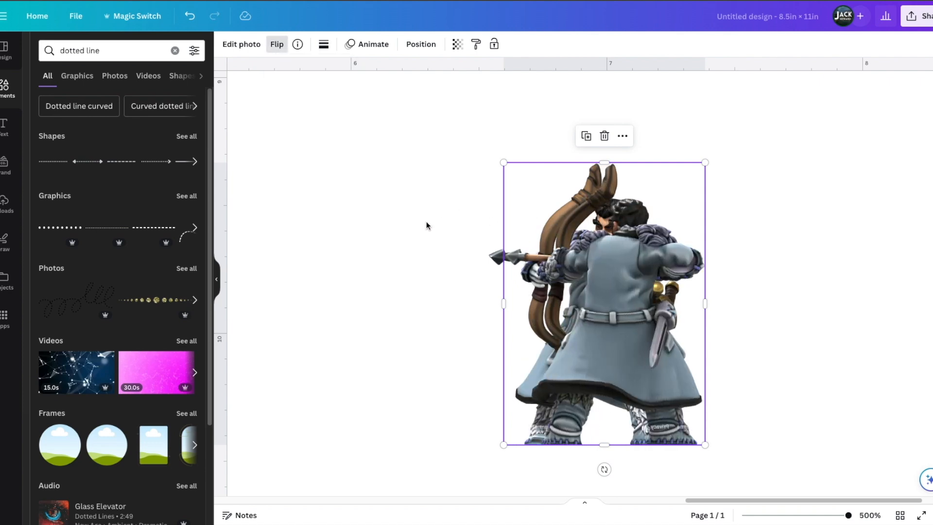
click(427, 225)
mouse_move(633, 282)
mouse_down()
mouse_move(609, 277)
mouse_move(618, 279)
mouse_up()
scroll(616, 275, down, 5)
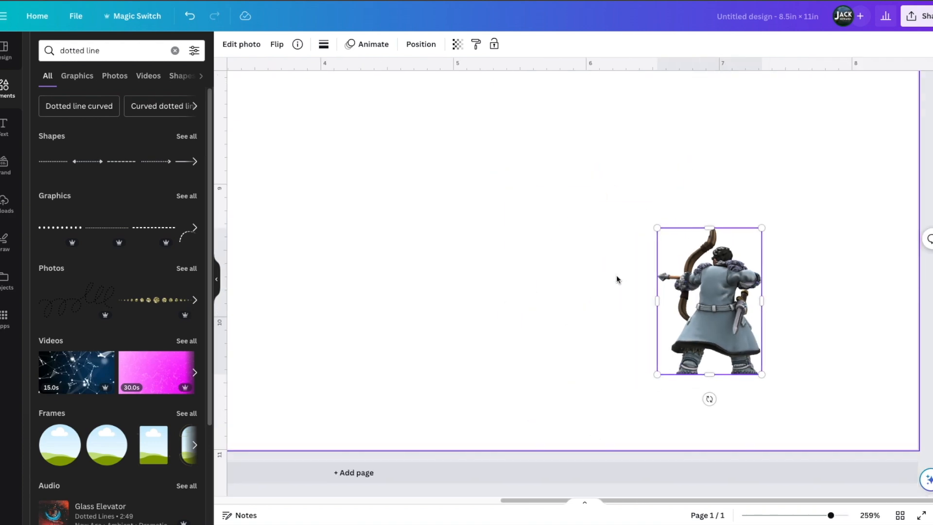
scroll(616, 276, down, 2)
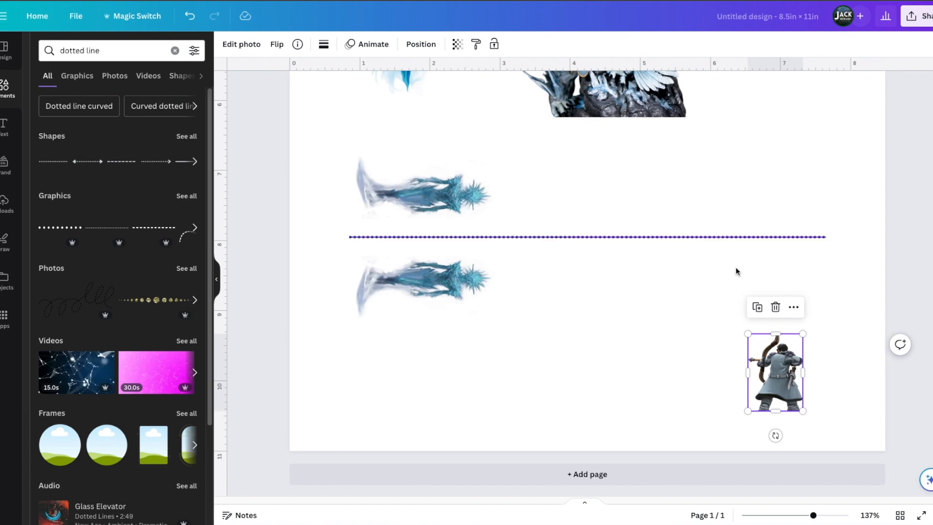
drag(767, 357, 703, 383)
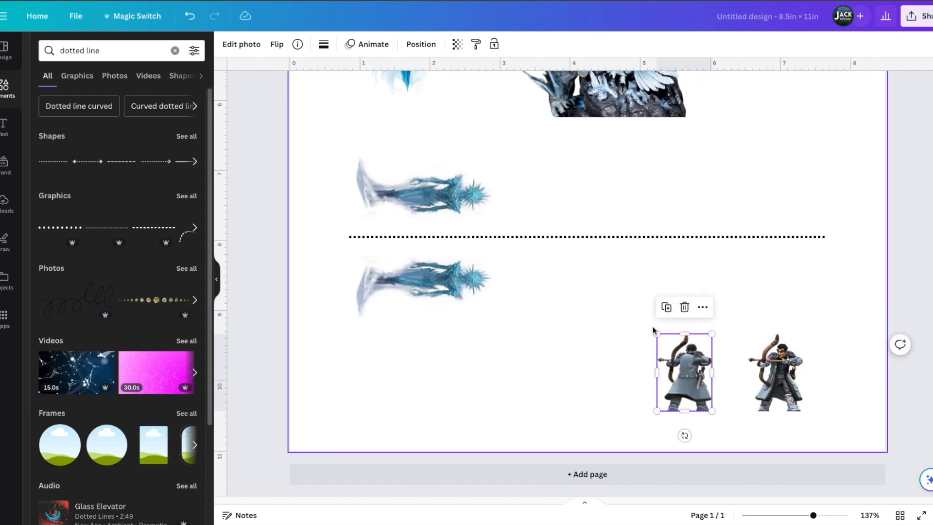
drag(657, 333, 650, 323)
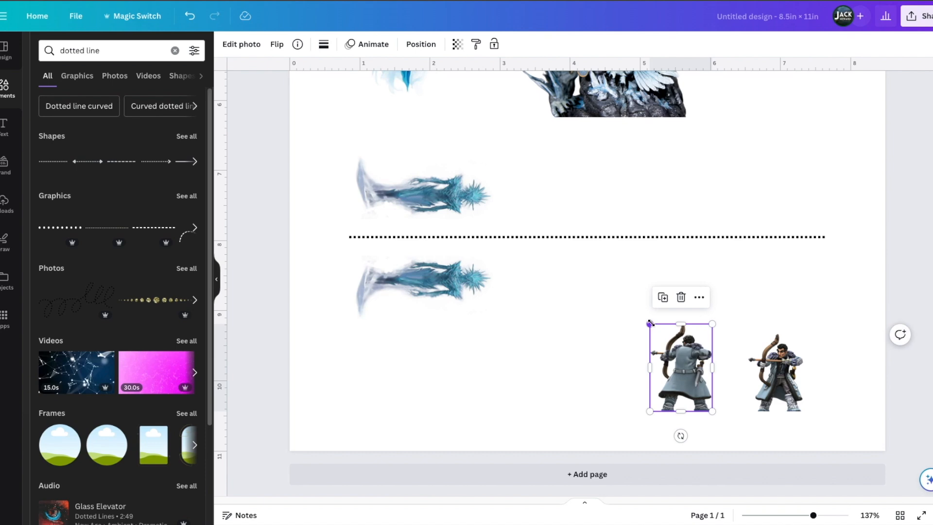
key(ctrl+z)
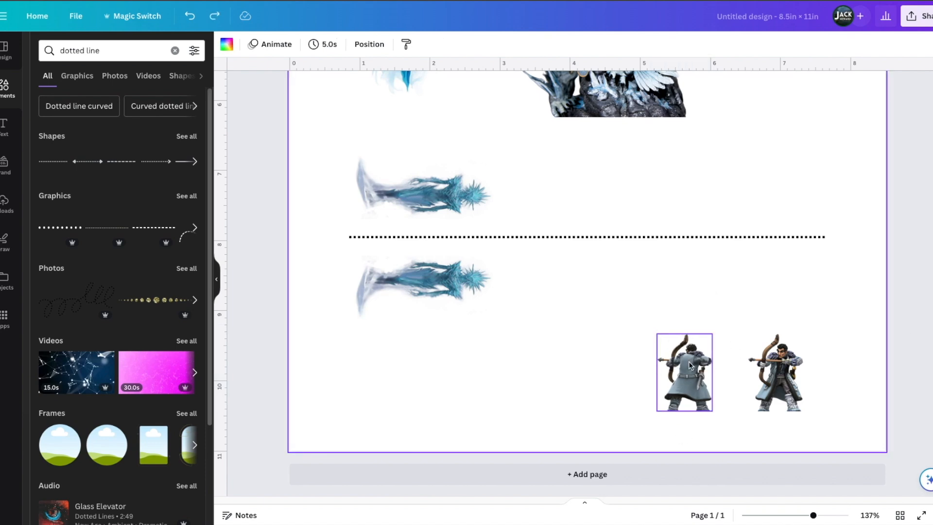
click(689, 364)
drag(689, 365, 759, 367)
- Select both overlapping archers and enlarge them together to about 1.3 in tall
click(678, 304)
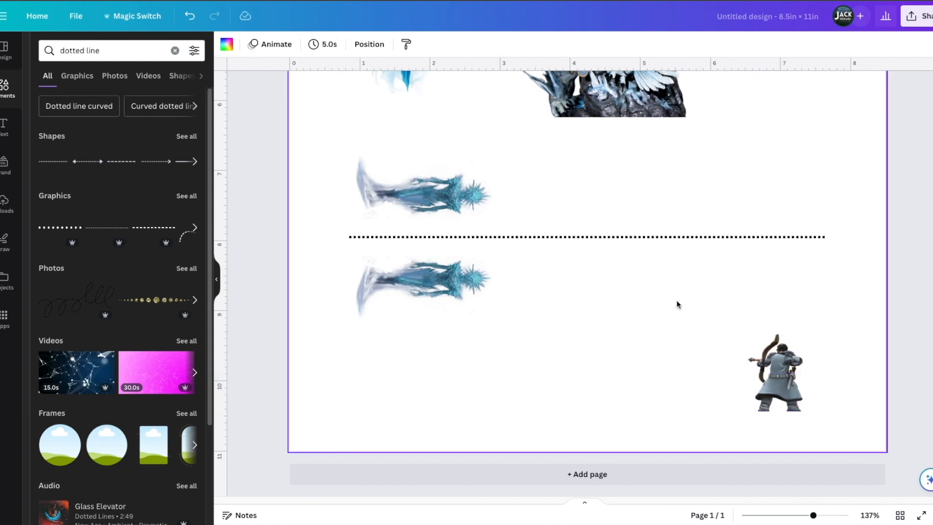
drag(688, 332, 836, 412)
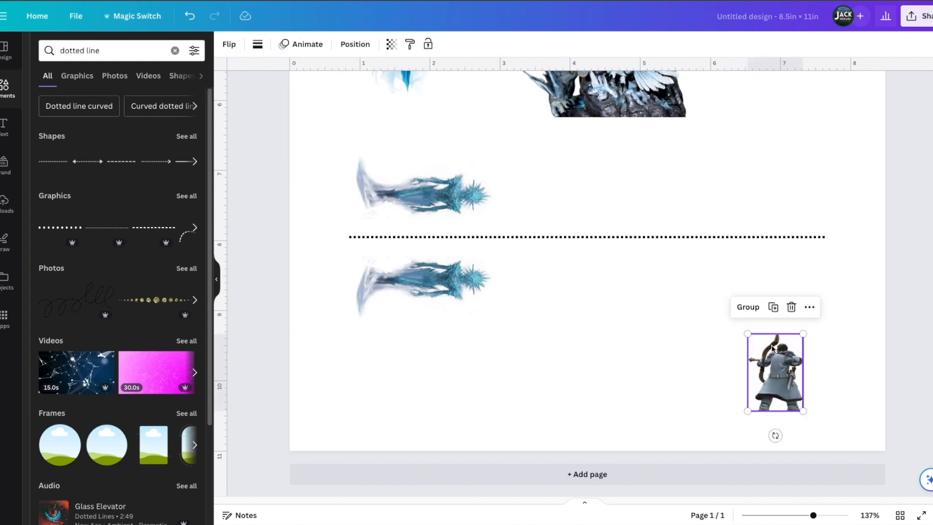
drag(747, 335, 736, 325)
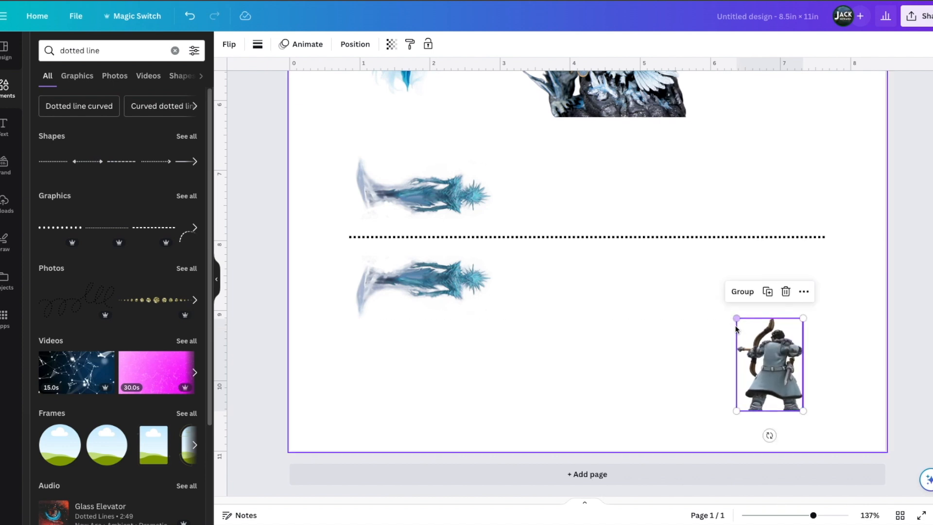
- Place the back-view archer just below the lower dotted line and the front-view archer directly above it on the other side of the line
click(761, 368)
drag(762, 368, 660, 328)
scroll(661, 327, down, 4)
scroll(662, 328, up, 1)
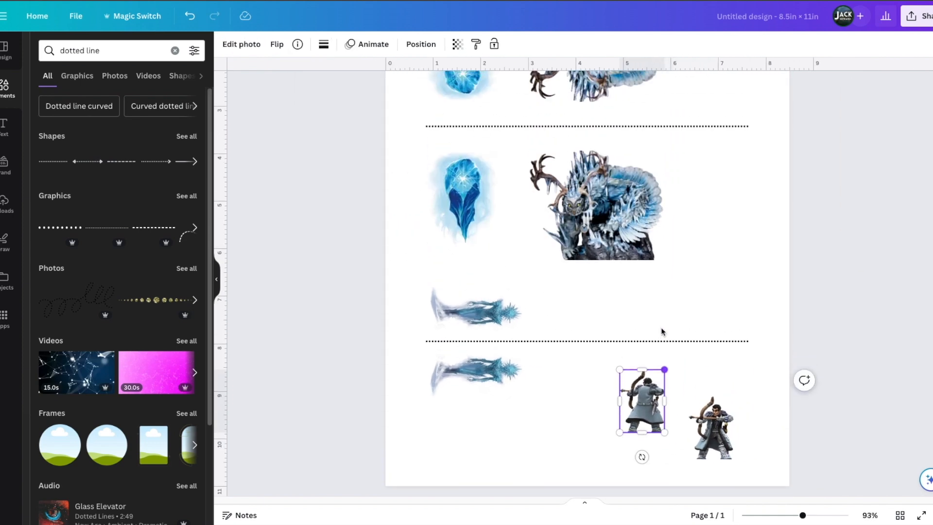
drag(652, 392, 615, 377)
drag(724, 425, 618, 296)
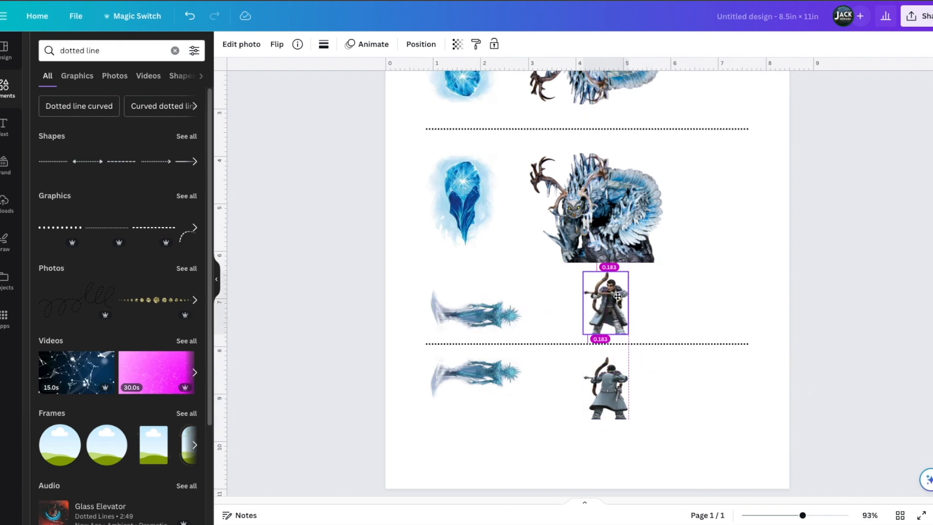
drag(617, 292, 615, 293)
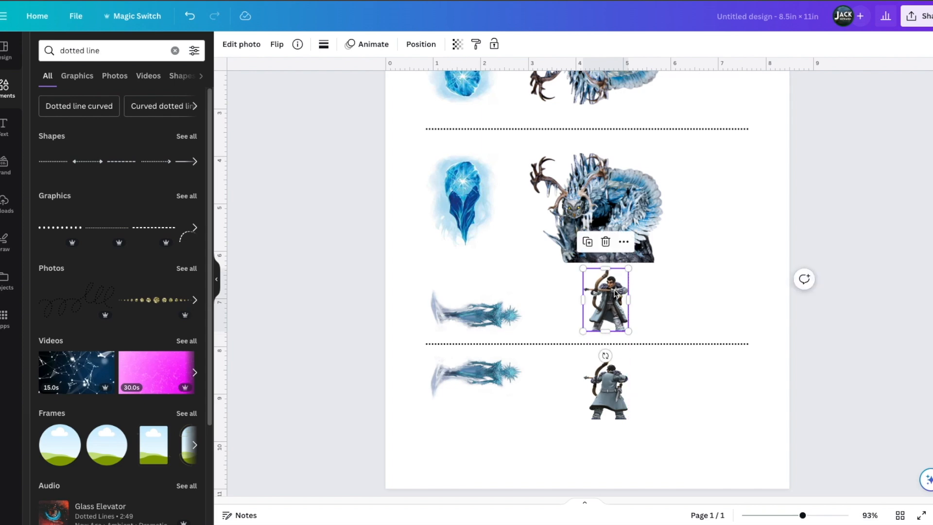
- Flip the front-view archer above the lower dotted line vertically
click(271, 51)
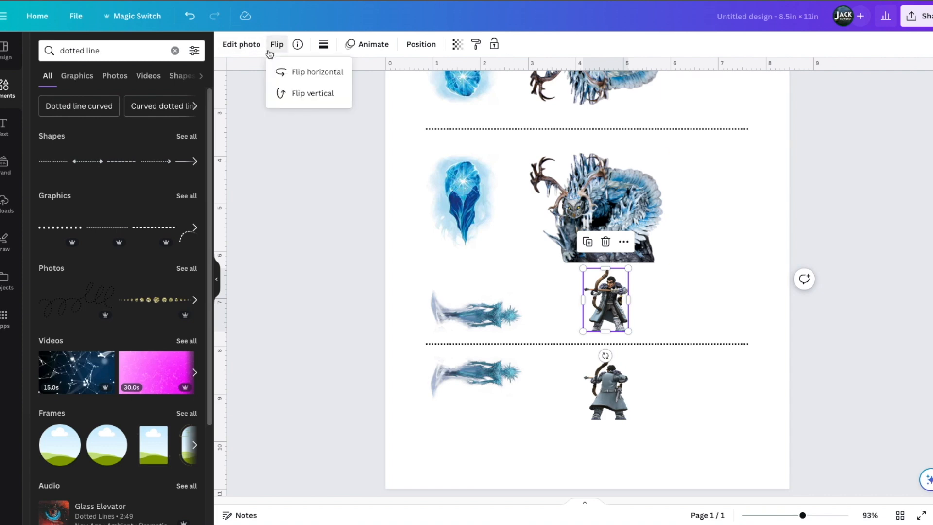
click(293, 92)
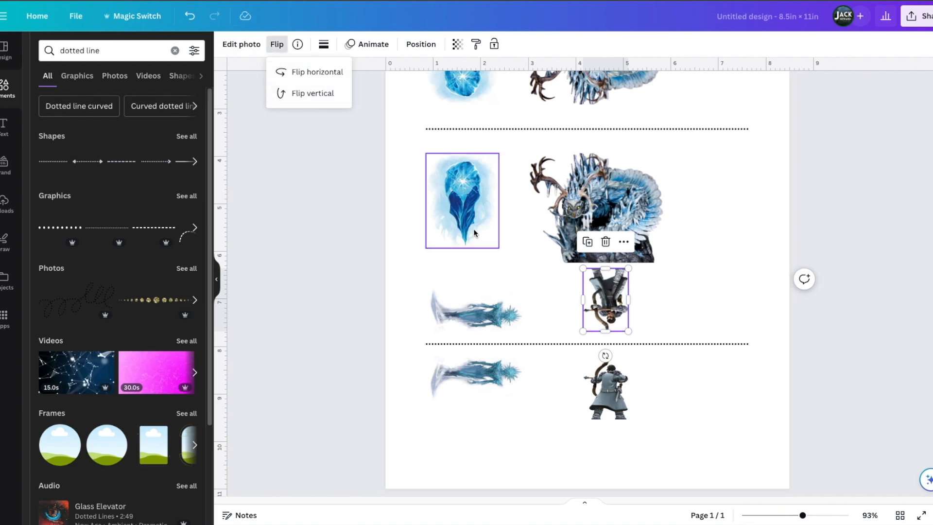
click(398, 240)
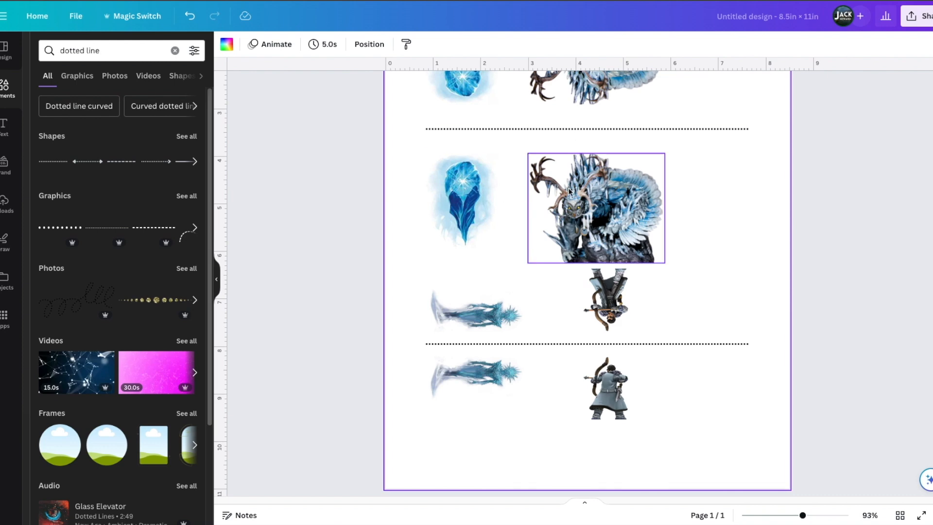
- Move the crystals and dragons on both sides of the upper dotted line about 0.2 in closer to it
drag(375, 188, 618, 201)
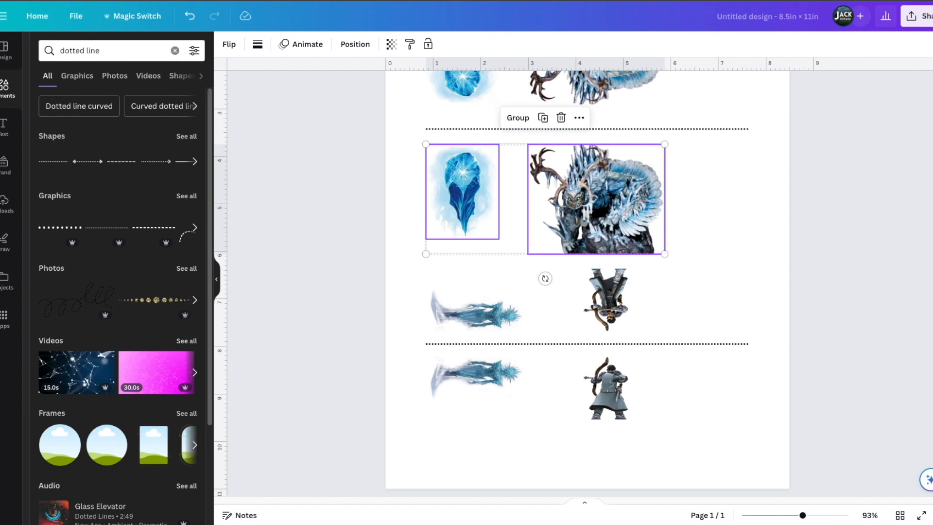
scroll(502, 283, up, 2)
drag(381, 104, 642, 141)
click(851, 266)
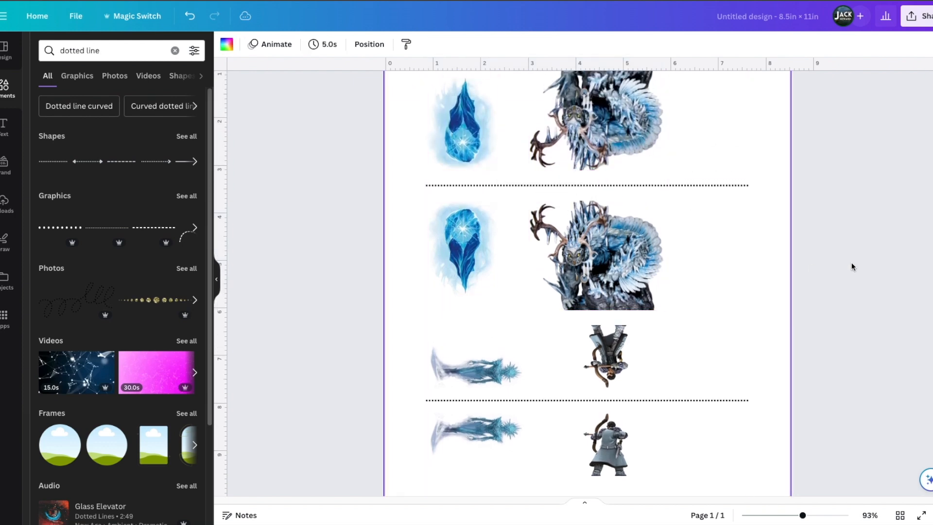
click(851, 266)
scroll(851, 266, down, 1)
scroll(851, 266, up, 1)
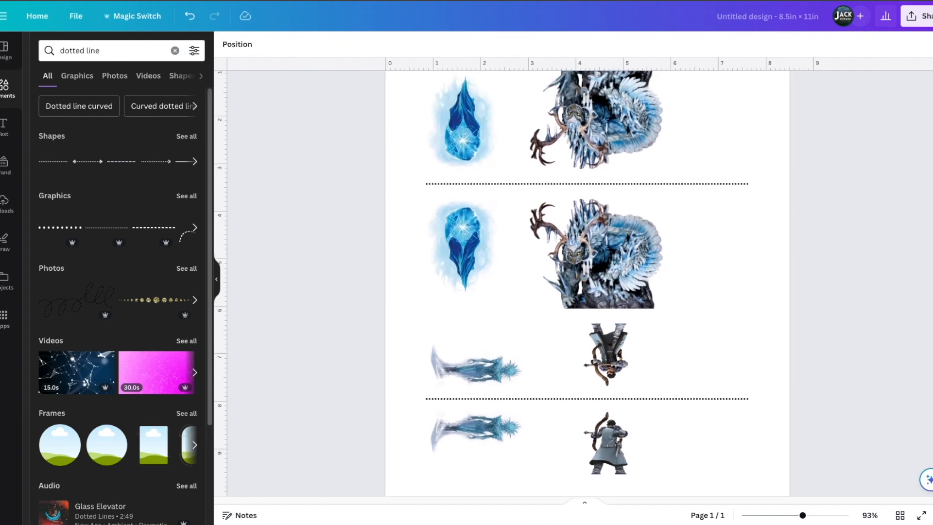
- Select the mirrored archer pair and duplicate it twice to the right, making three evenly spaced pairs along the lower dotted line
scroll(682, 244, down, 3)
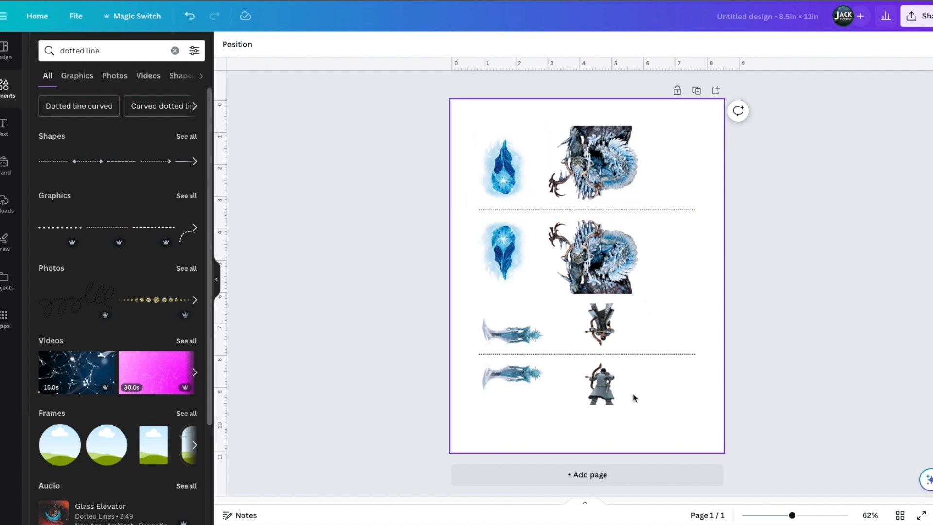
click(598, 388)
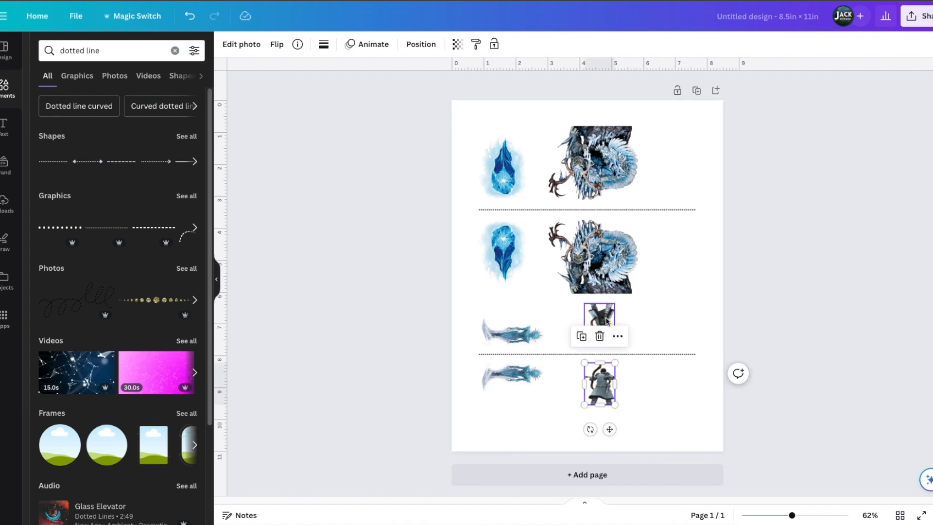
click(606, 320)
shift+click(599, 391)
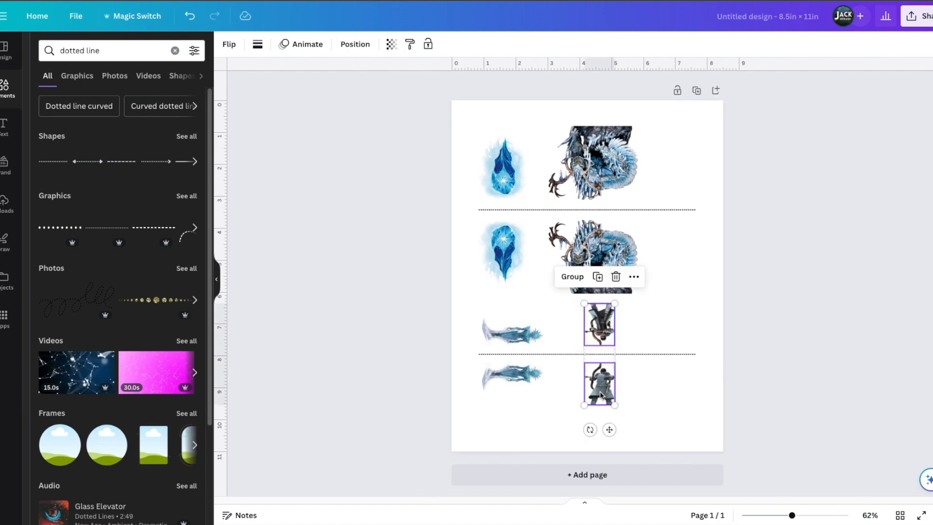
drag(600, 333, 674, 330)
key(super+v)
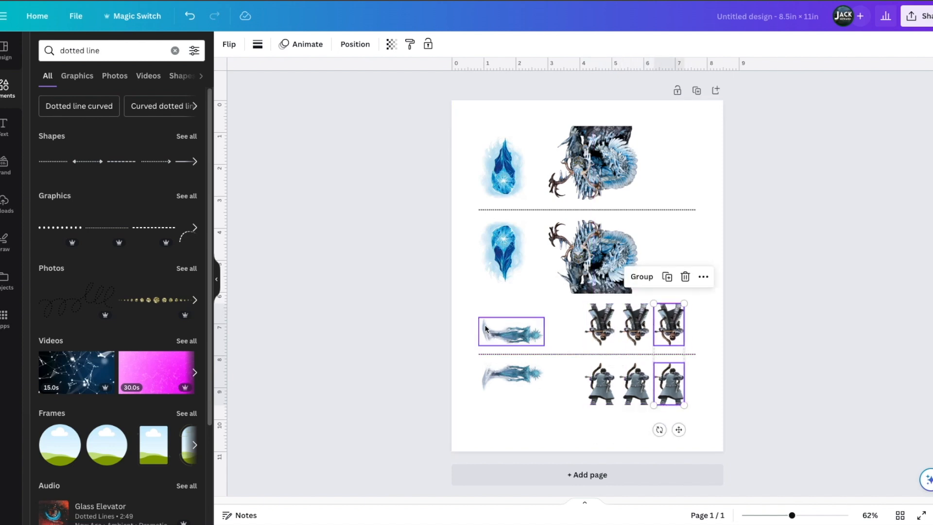
- Delete both ice woman images above and below the lower dotted line
click(505, 337)
drag(505, 337, 505, 382)
key(Delete)
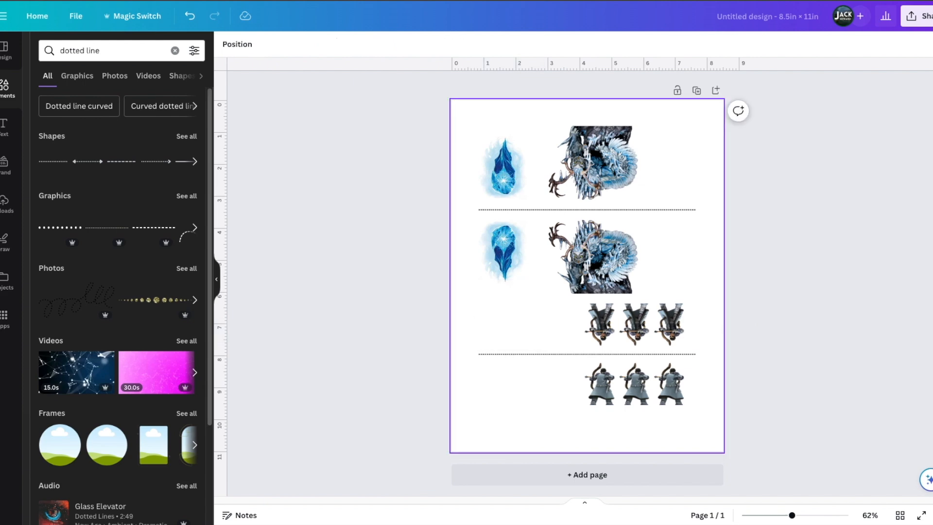
- Select all three archer pairs and place a copy to their left, filling the row along the lower dotted line
drag(534, 353, 712, 316)
shift+click(615, 384)
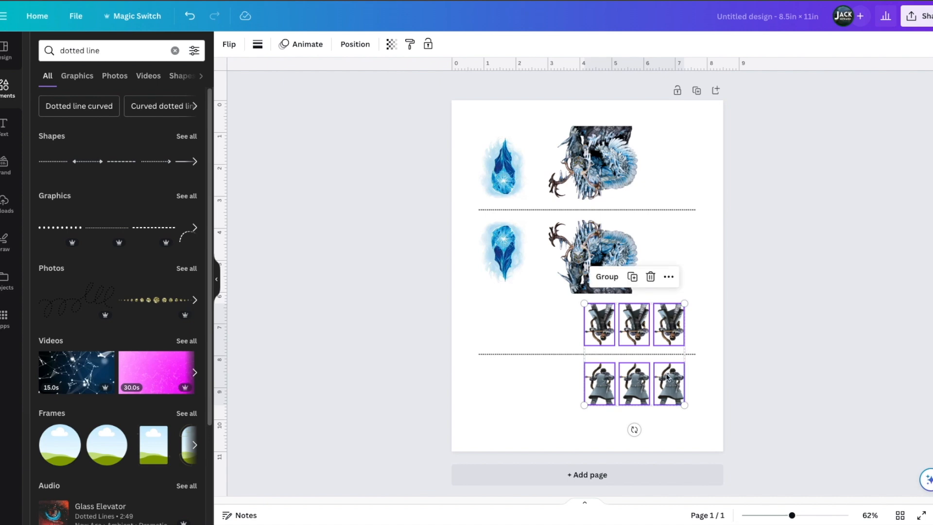
drag(666, 333, 561, 331)
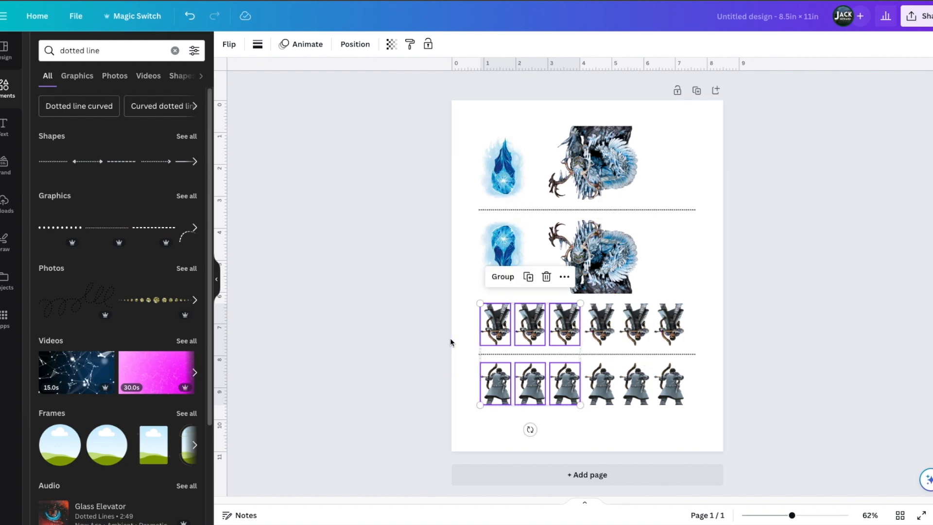
- Try shrinking the whole layout as one selection and the leftmost archers above the lower dotted line as another, undoing each resize
click(448, 339)
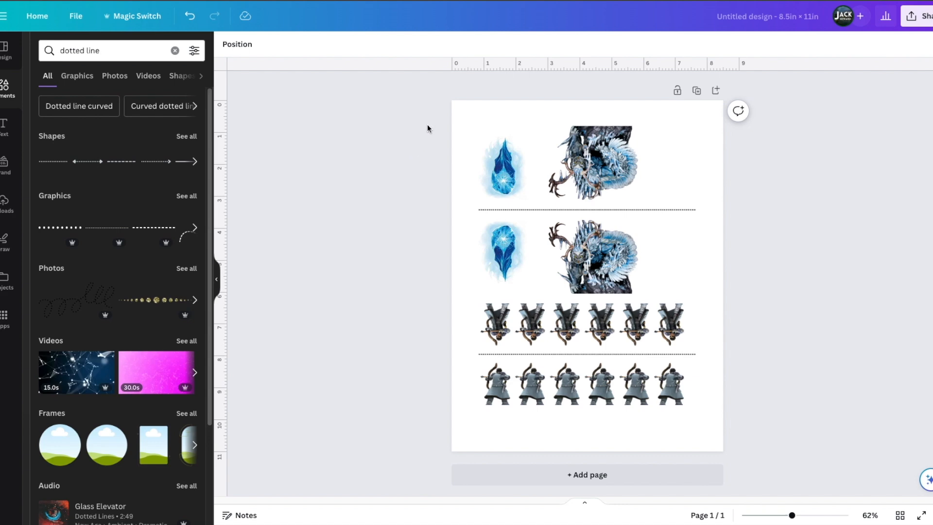
drag(390, 132, 780, 436)
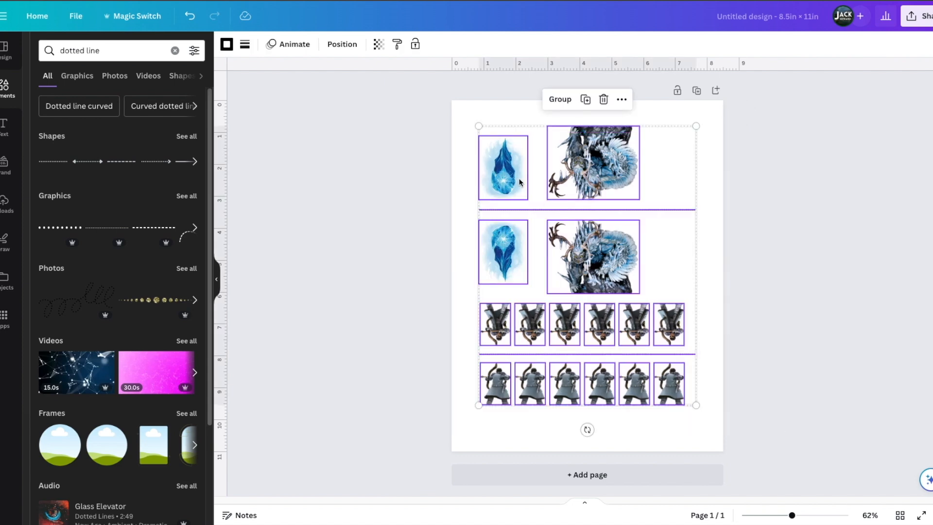
drag(478, 126, 492, 146)
key(ctrl+z)
drag(430, 297, 582, 359)
drag(480, 303, 503, 320)
key(ctrl+z)
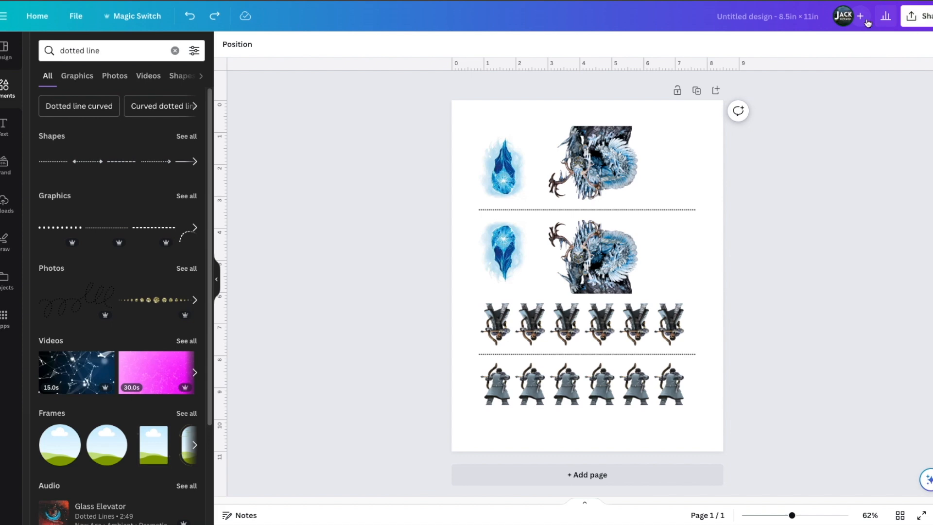
- Open the design's download options and set the file type to PDF Standard
click(922, 25)
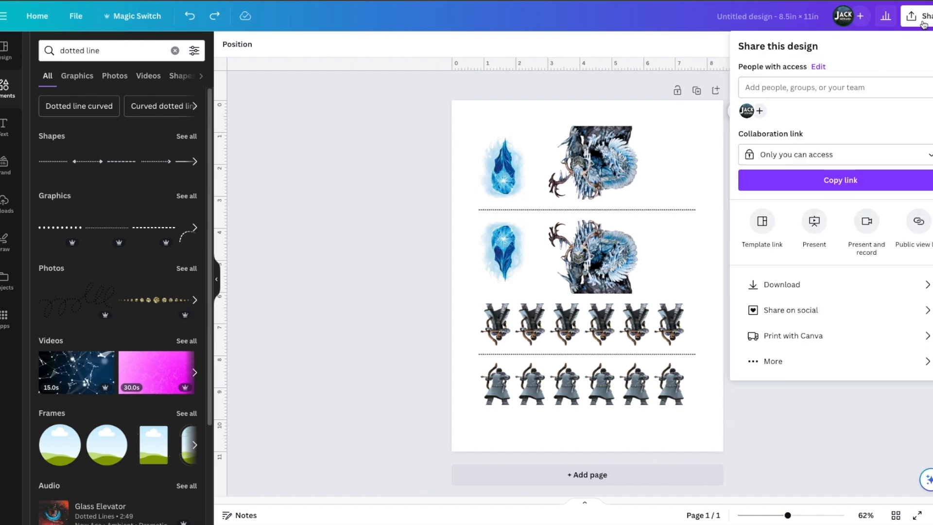
click(794, 283)
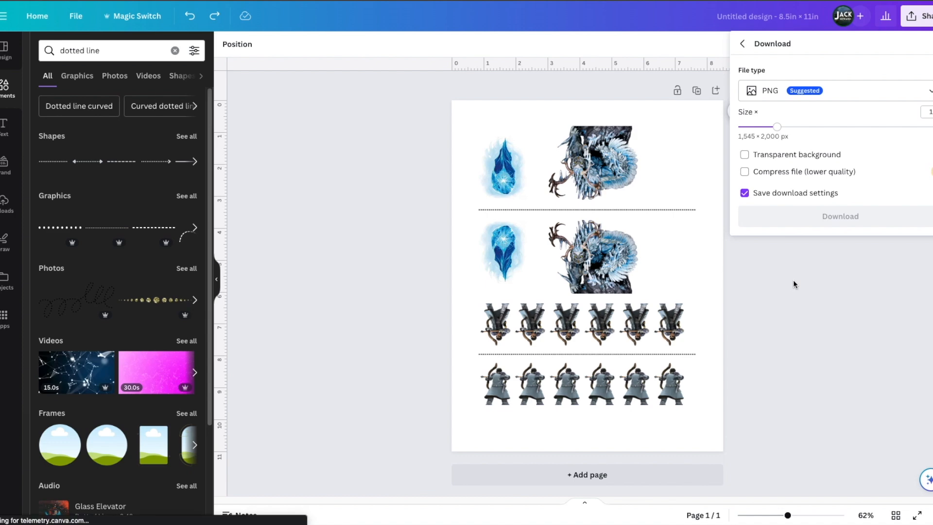
click(811, 93)
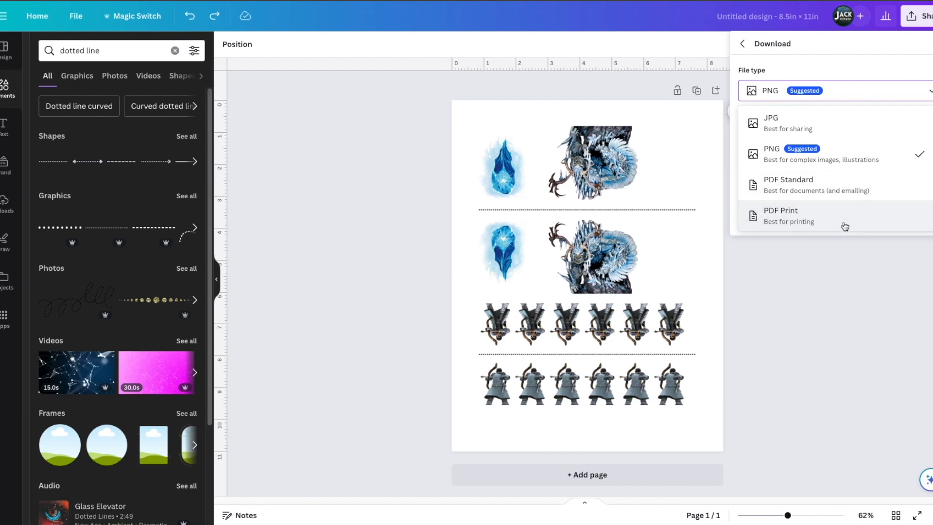
click(845, 194)
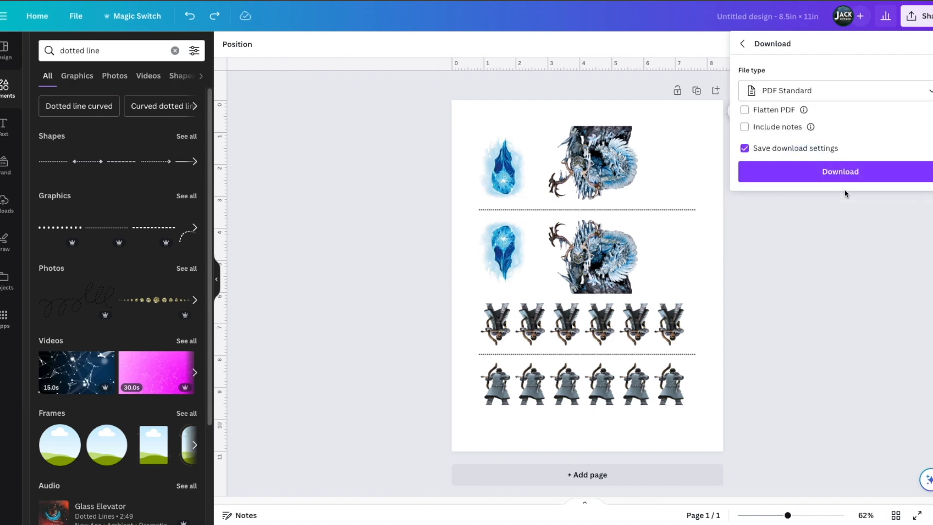